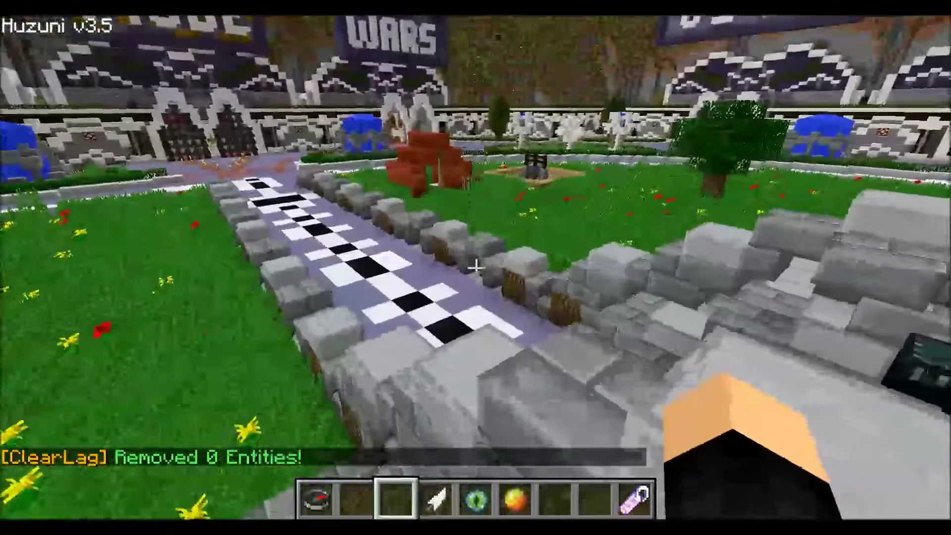
- List the available group commands that begin with /mang
key("slash")
type("mang")
key("Tab")
key("Escape")
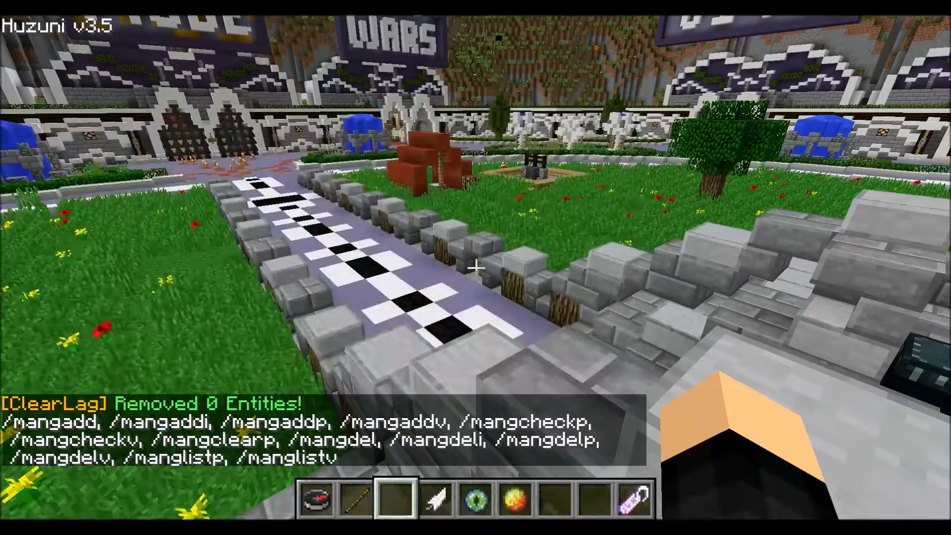
- Clear the player's inventory with the /ci command
key("slash")
type("ci")
key("Return")
- Create a permission group named Test with the /mangadd command
key("slash")
type("mang")
key("Tab")
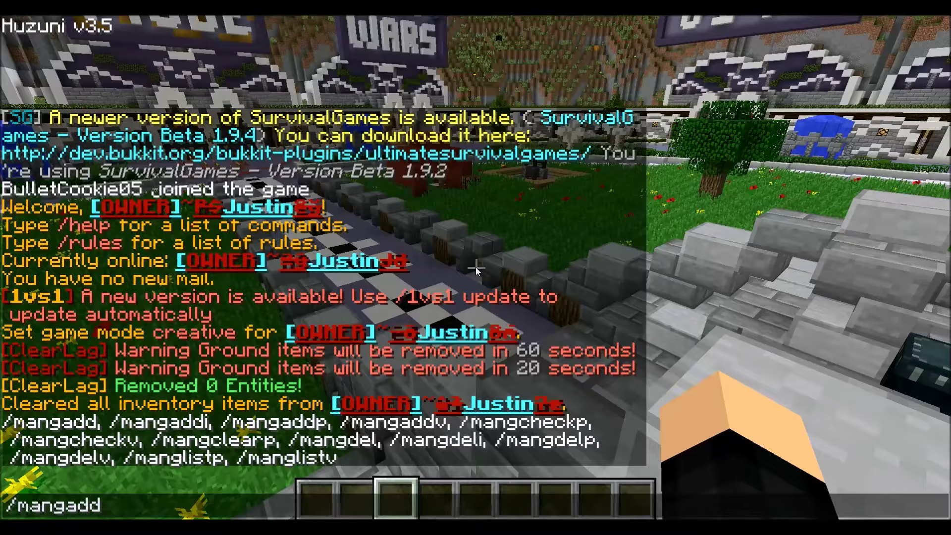
type("V")
key("BackSpace")
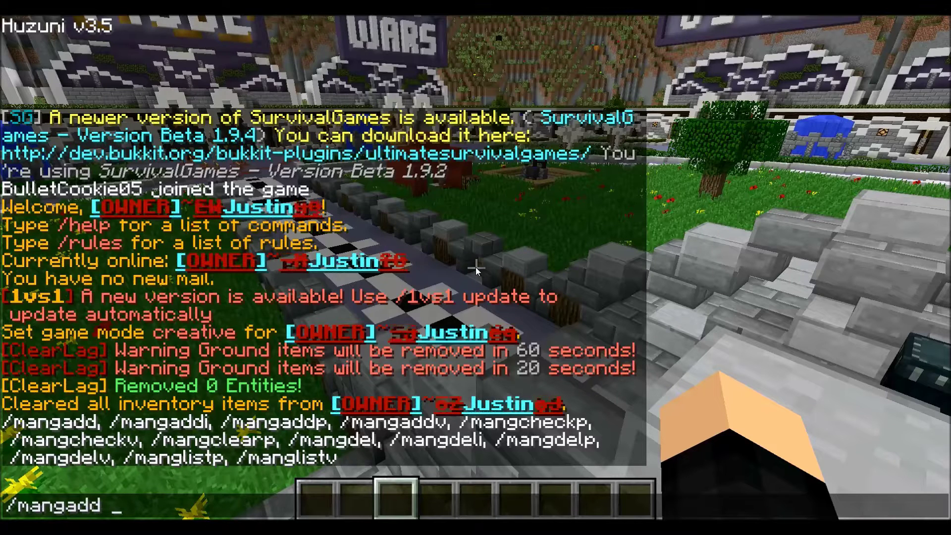
type("Test")
key("Return")
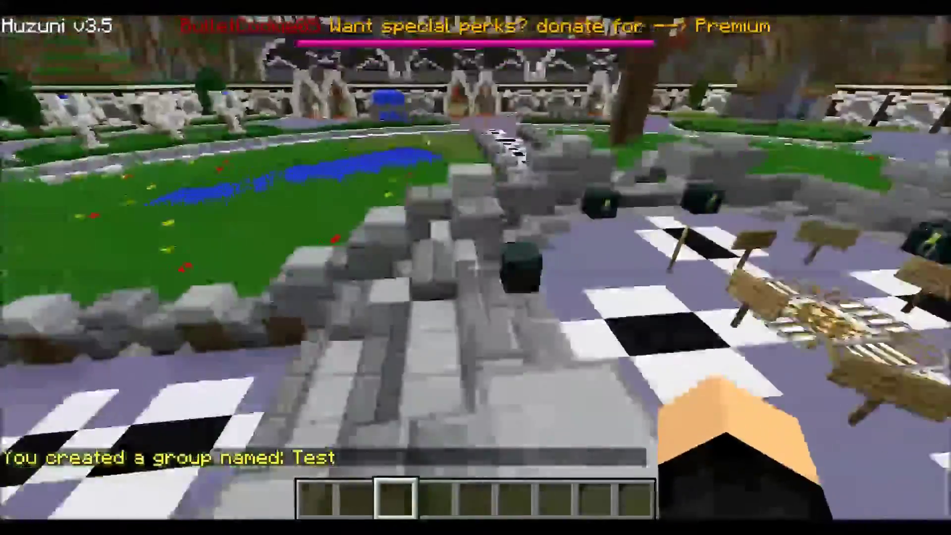
- Add the prefix variable &b[&2Test&b] to the group Test with the /mangaddv command
key("t")
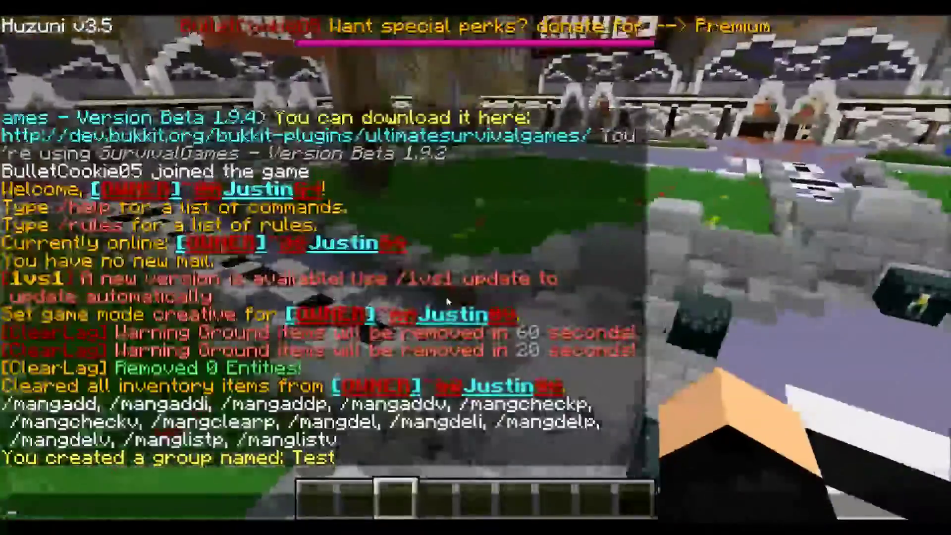
key("Escape")
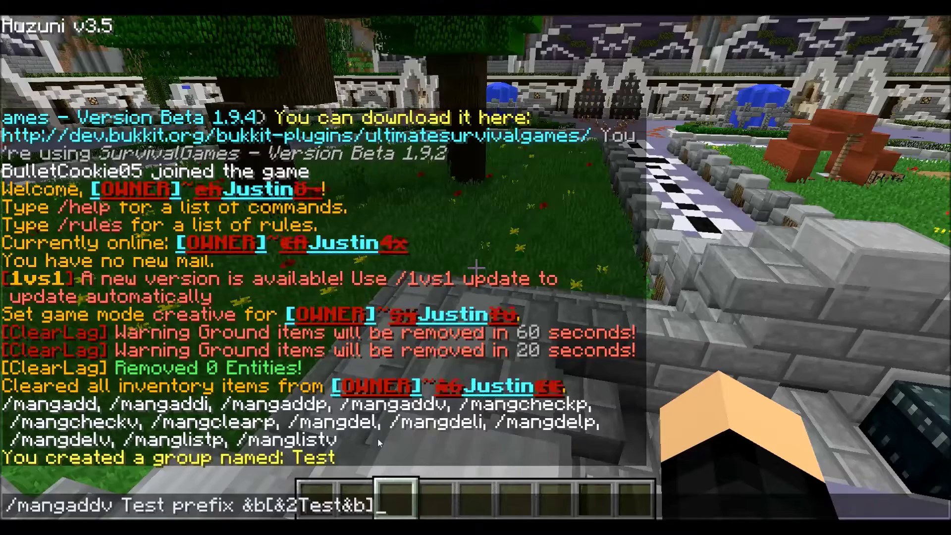
key("Return")
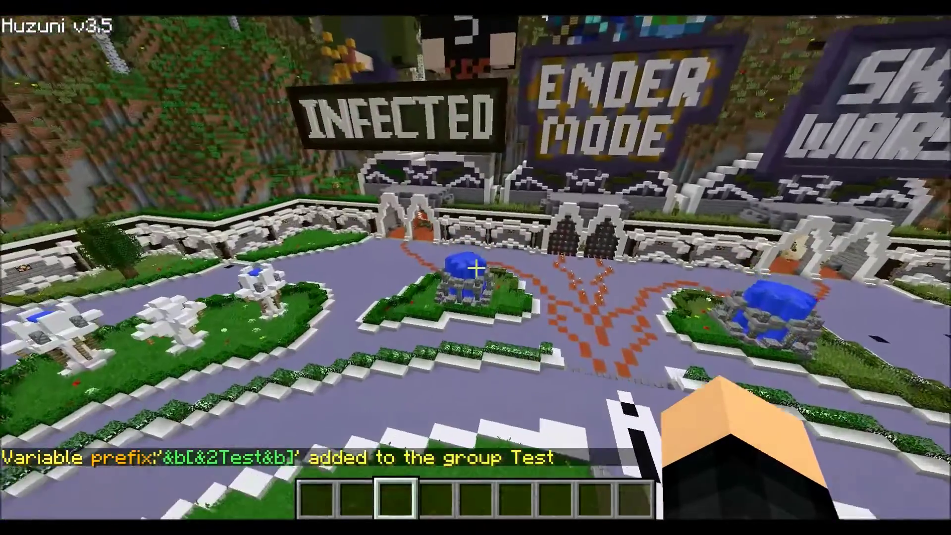
- Move your own player into the group Test with the /manuadd command
key("slash")
type("manu")
key("Tab")
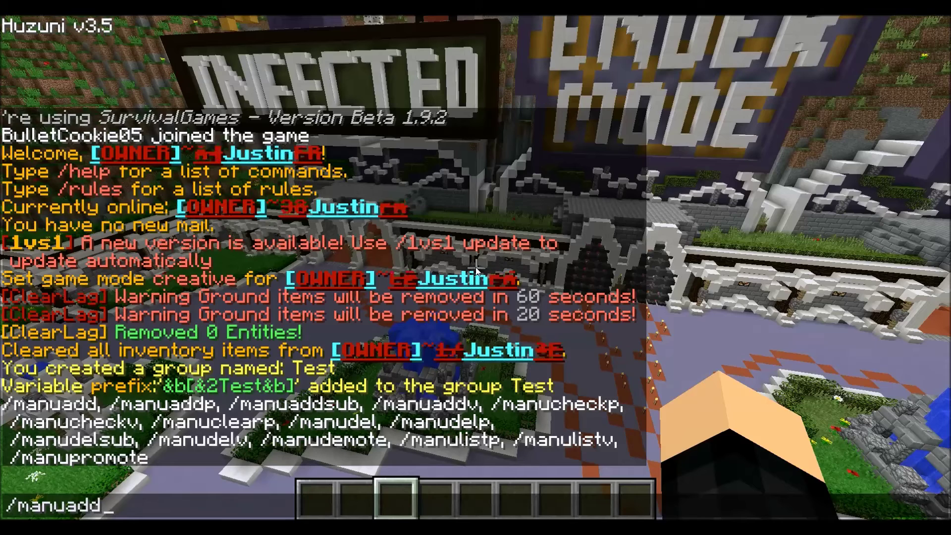
type("B")
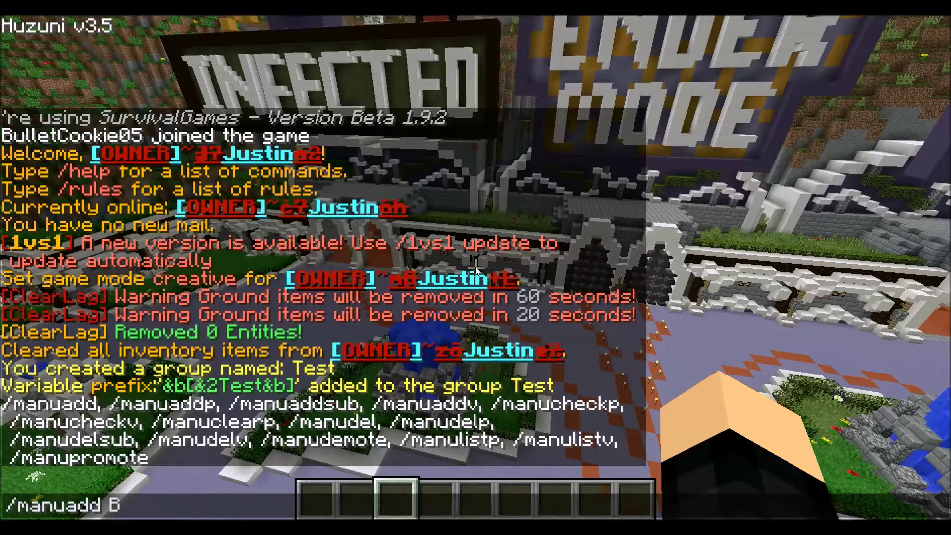
key("Tab")
type("Test")
key("Return")
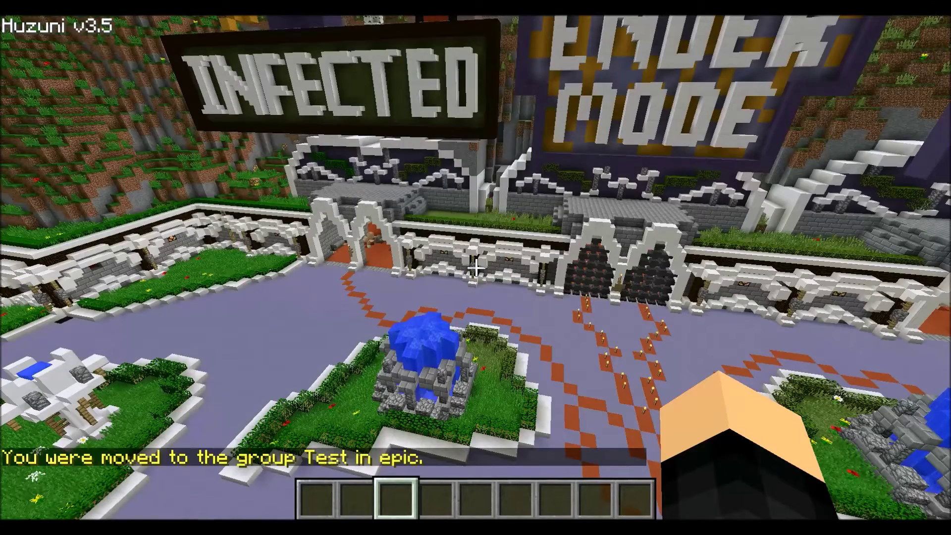
key("w")
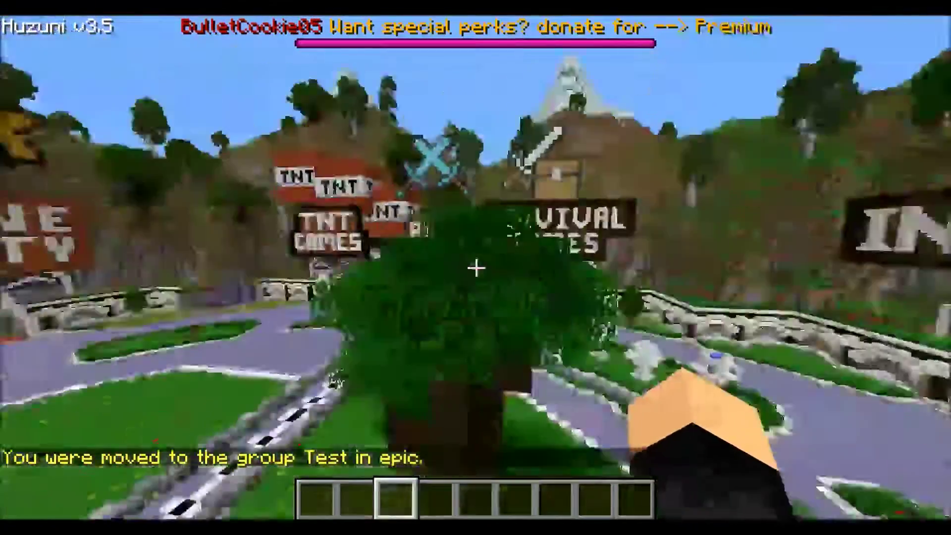
key("w")
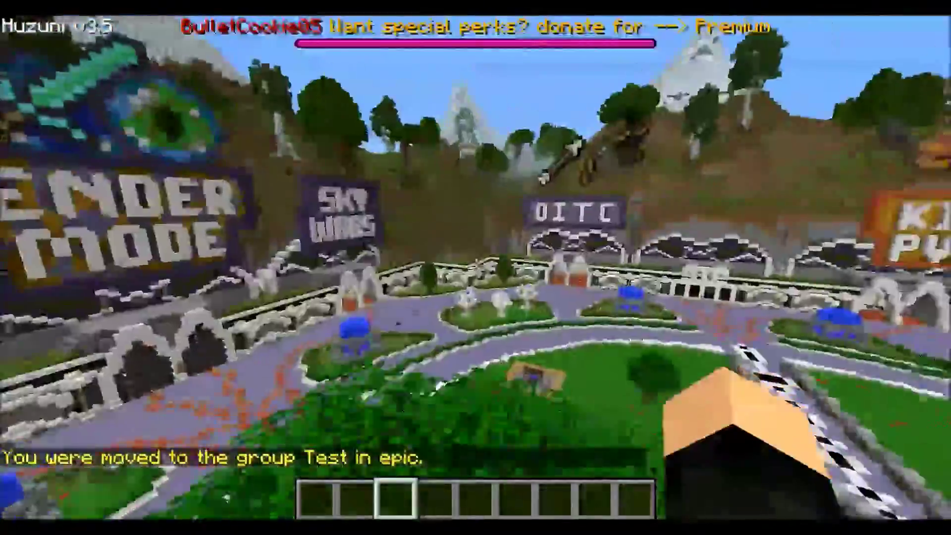
key("w")
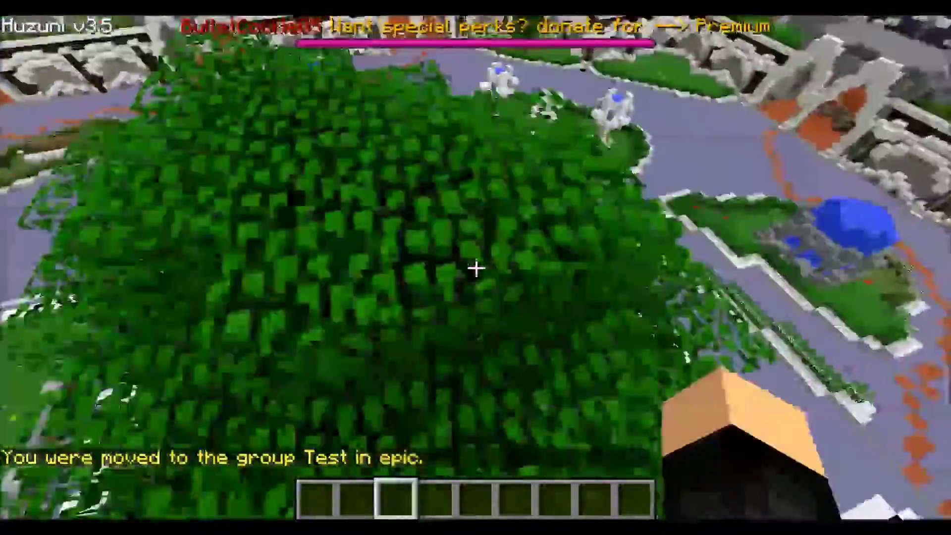
key("s")
- Send the chat message "hi" to check the group prefix in front of the player's name
key("t")
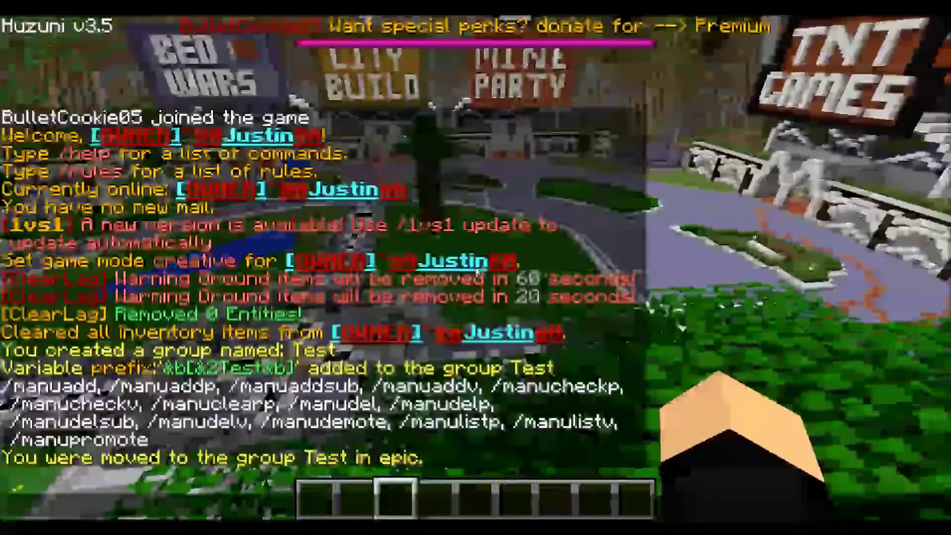
key("Escape")
key("w")
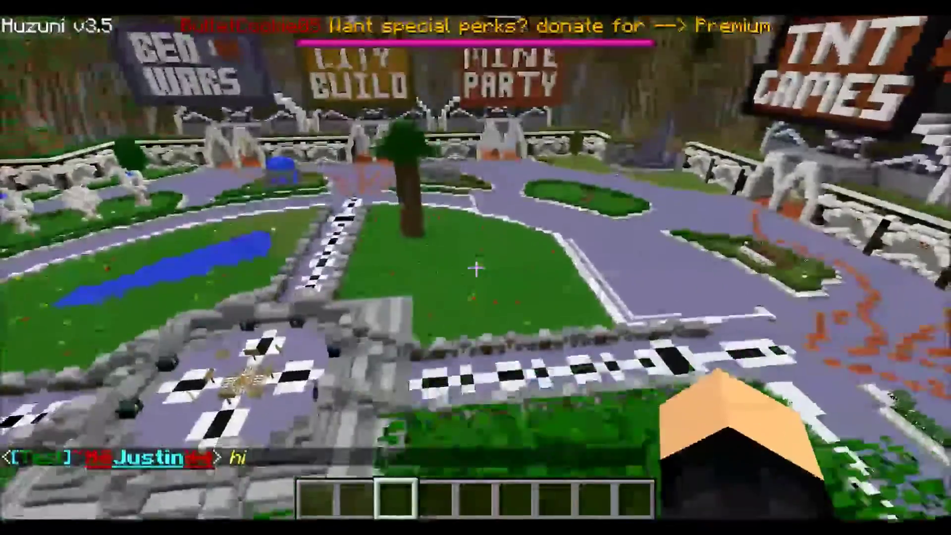
key("s")
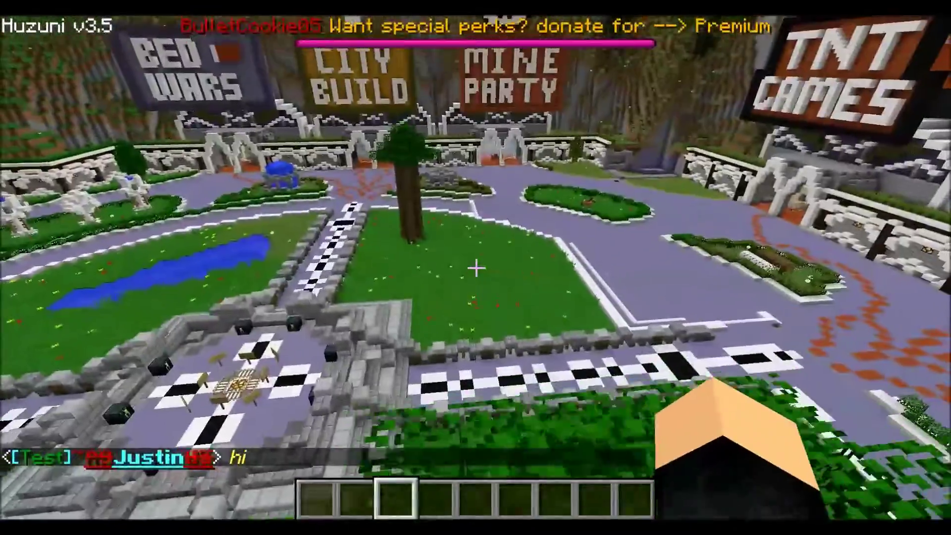
key("s")
type("t")
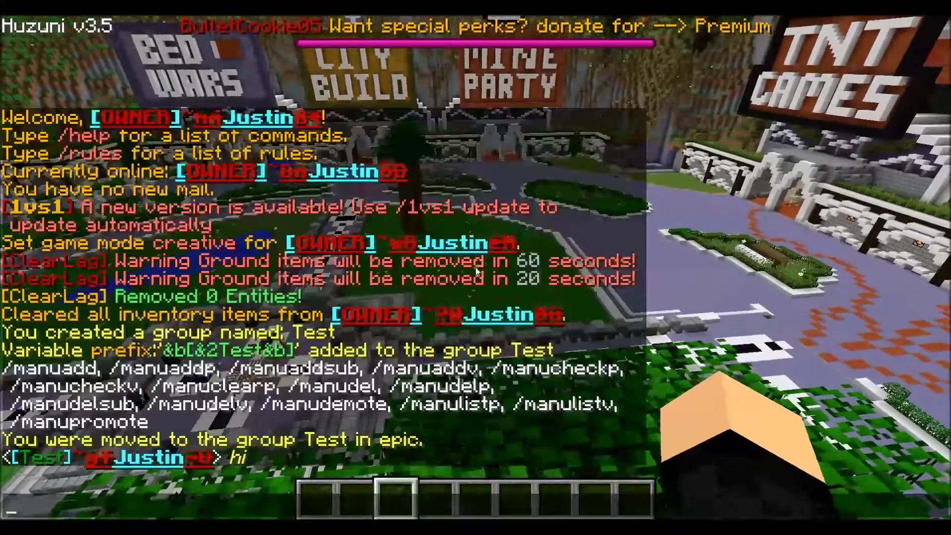
type("/manuadd BulletCookie05 Test")
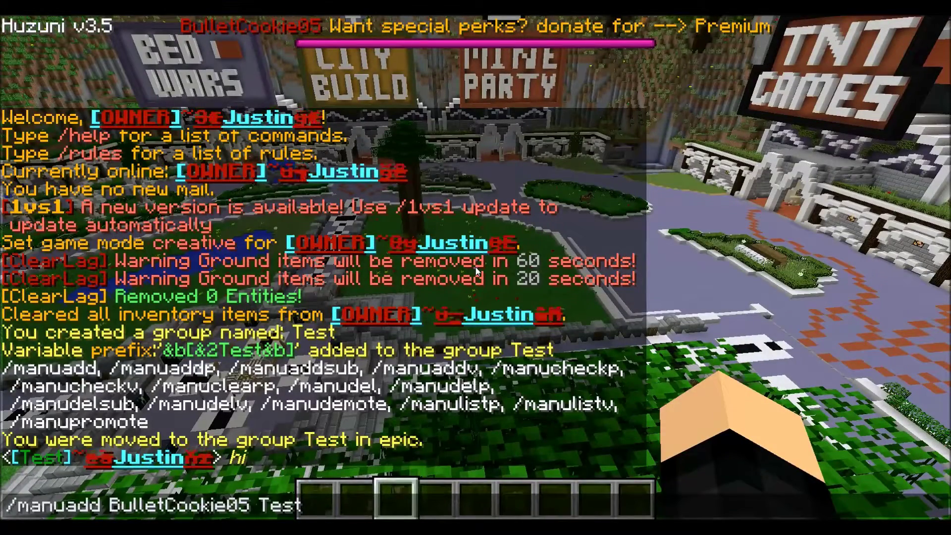
key("BackSpace")
key("BackSpace")
key("BackSpace")
key("BackSpace")
key("BackSpace")
key("BackSpace")
key("BackSpace")
key("BackSpace")
key("BackSpace")
key("BackSpace")
key("BackSpace")
key("BackSpace")
key("BackSpace")
key("BackSpace")
key("BackSpace")
key("BackSpace")
key("BackSpace")
key("BackSpace")
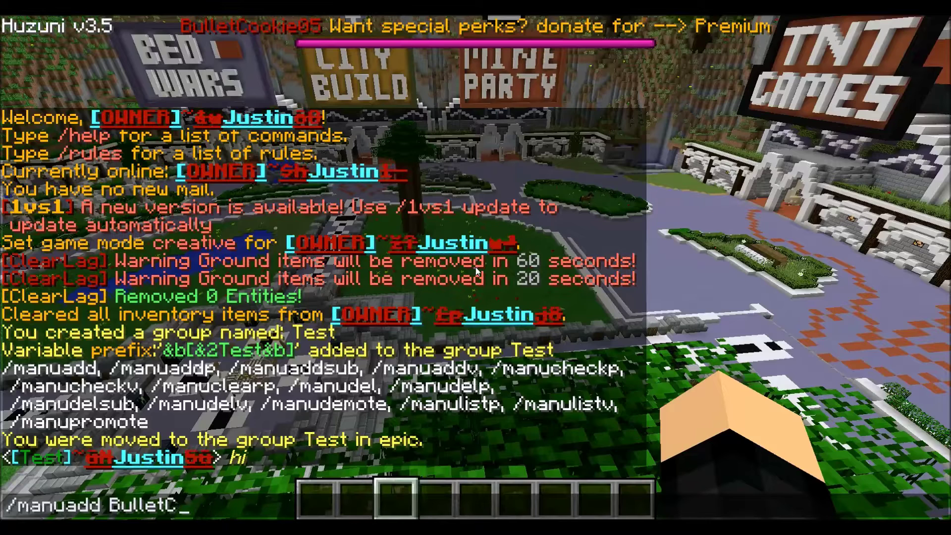
key("BackSpace")
key("BackSpace")
key("BackSpace")
key("BackSpace")
key("BackSpace")
key("BackSpace")
type("g")
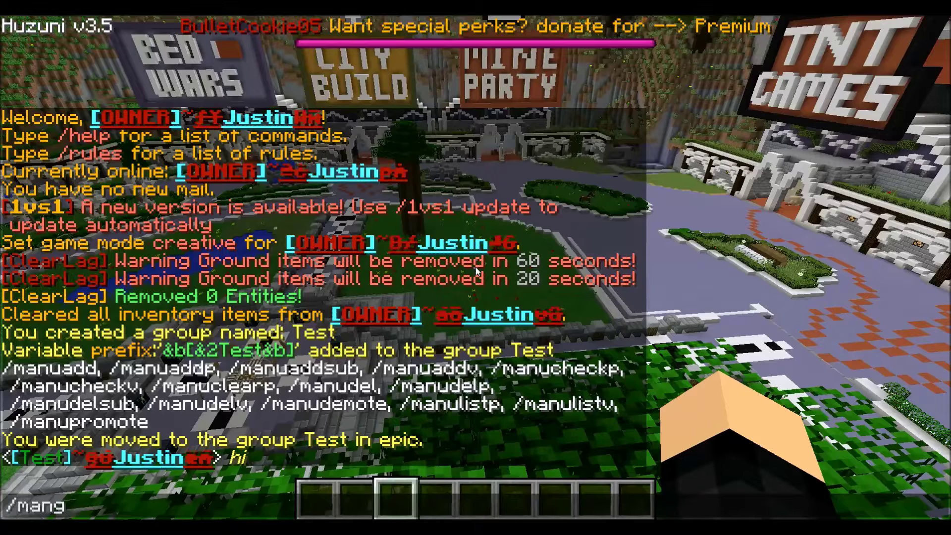
type("addp")
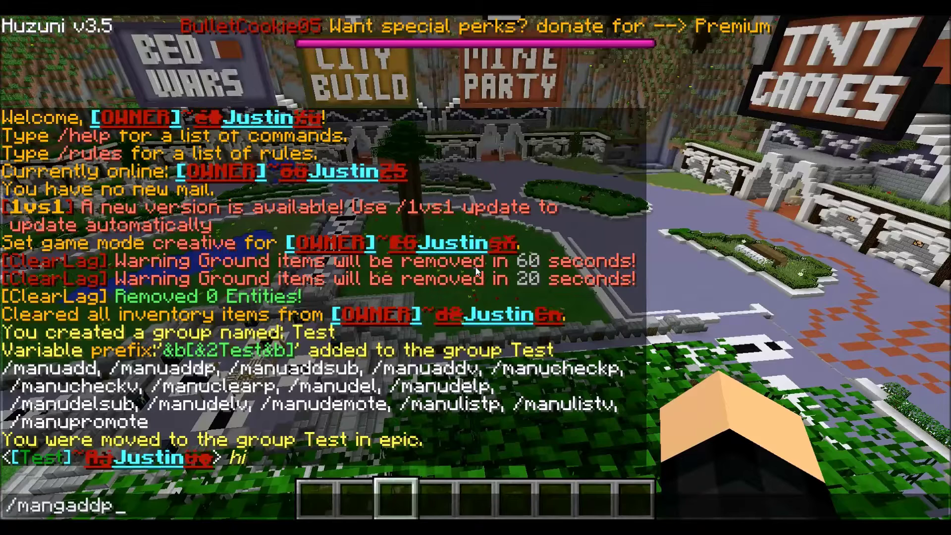
key("BackSpace")
key("BackSpace")
key("BackSpace")
key("BackSpace")
key("BackSpace")
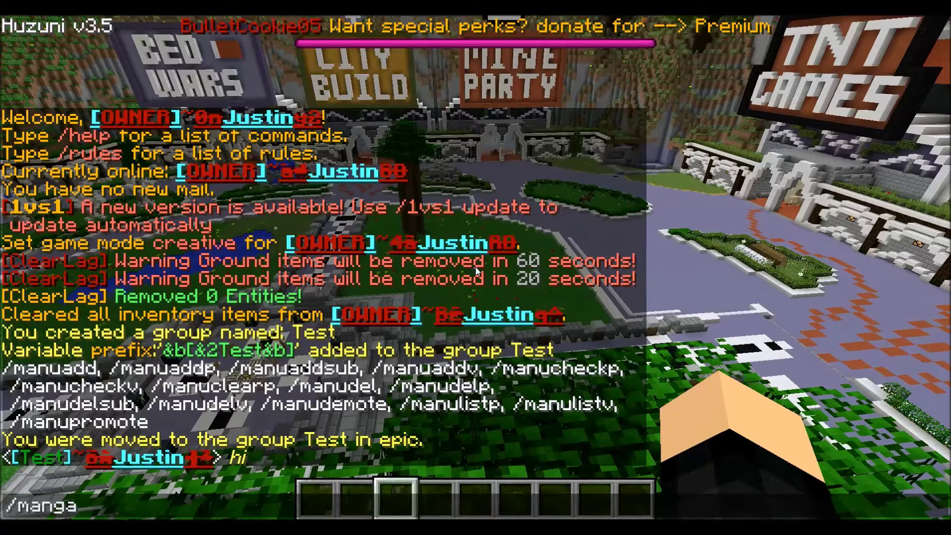
key("Tab")
key("BackSpace")
key("BackSpace")
key("BackSpace")
key("BackSpace")
key("BackSpace")
key("BackSpace")
key("BackSpace")
- Grant the permission essentials.help to the group Test with the /mangaddp command
type("g")
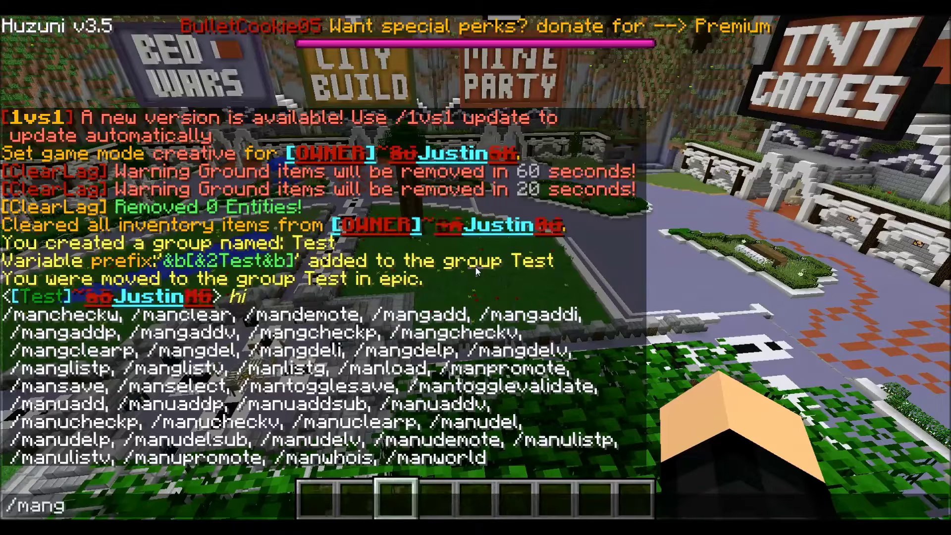
key("Tab")
type("p")
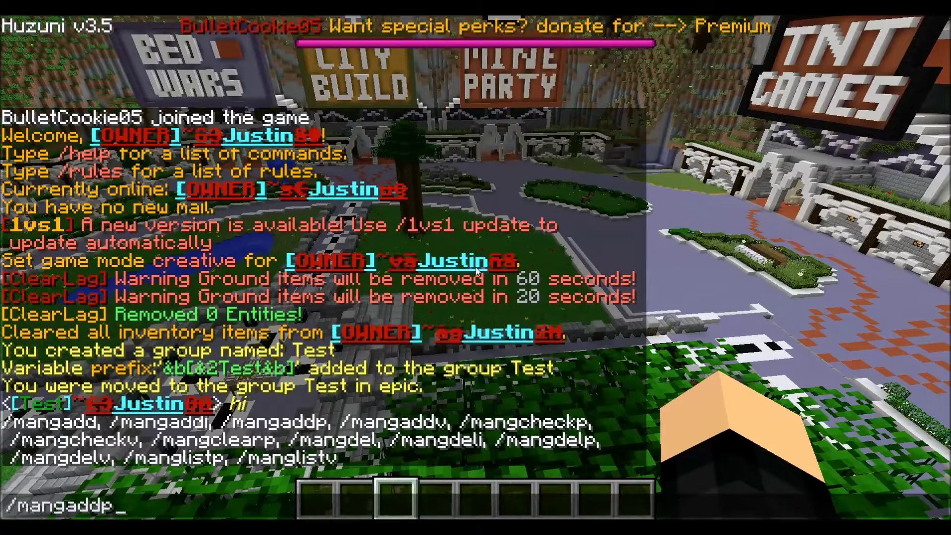
type(" Test essentials.help`")
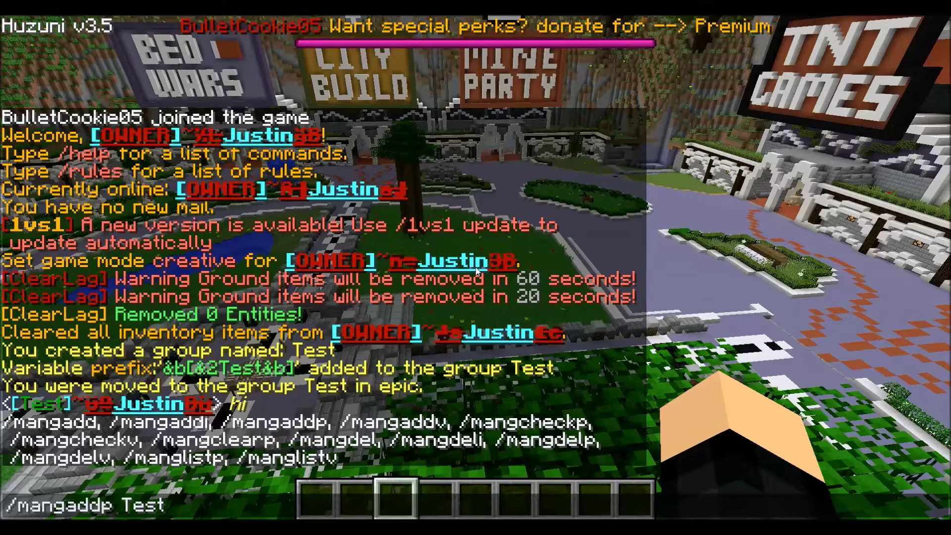
type("essentials.help`")
key("BackSpace")
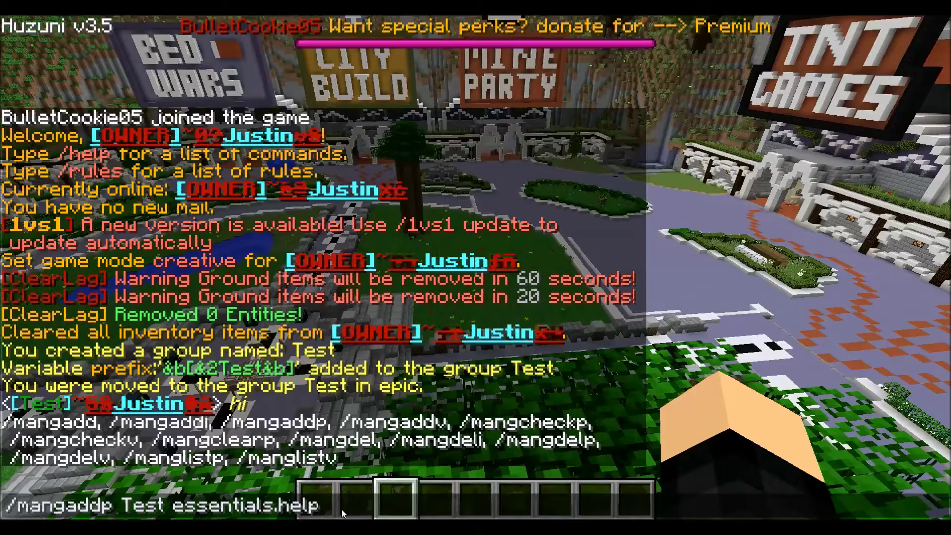
key("Return")
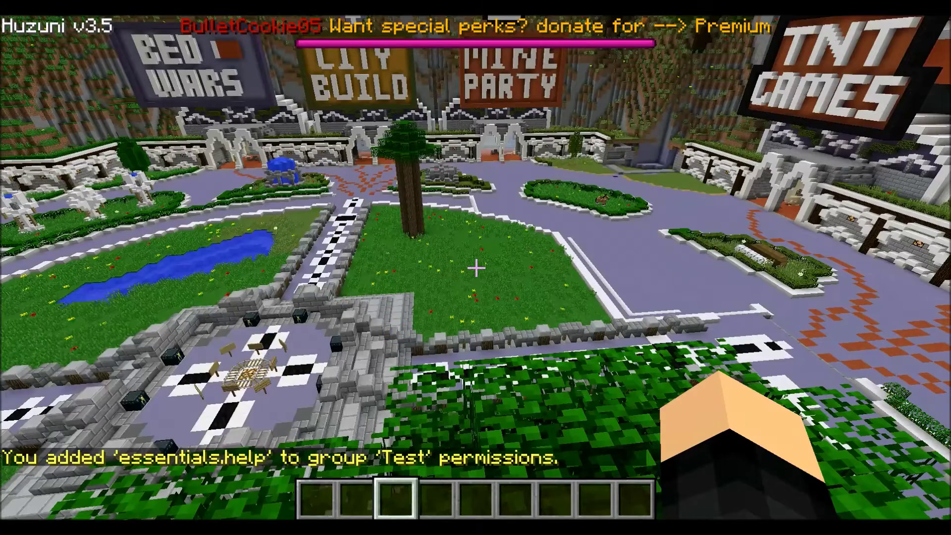
- Run /help and read through help pages 1 to 3 to test the group's help permission
type("/help")
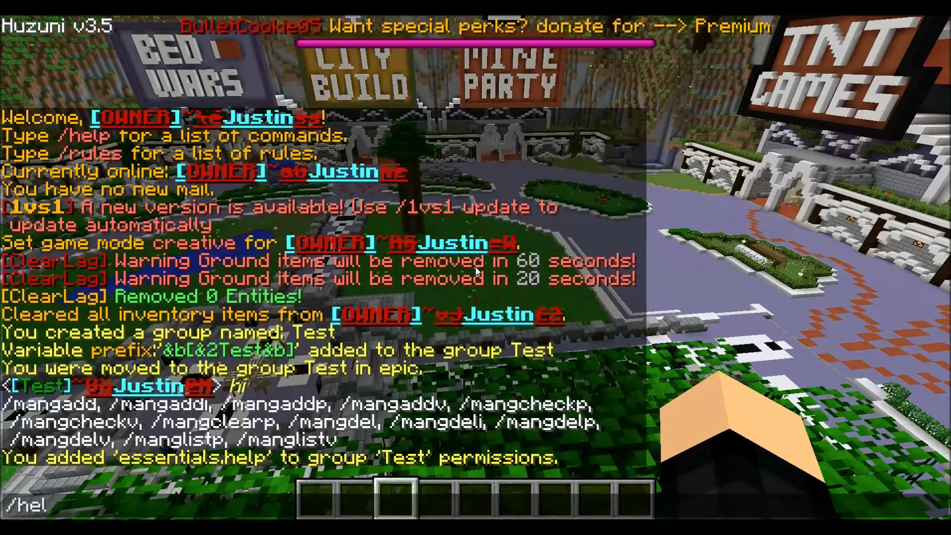
key("Return")
type("t/help 2")
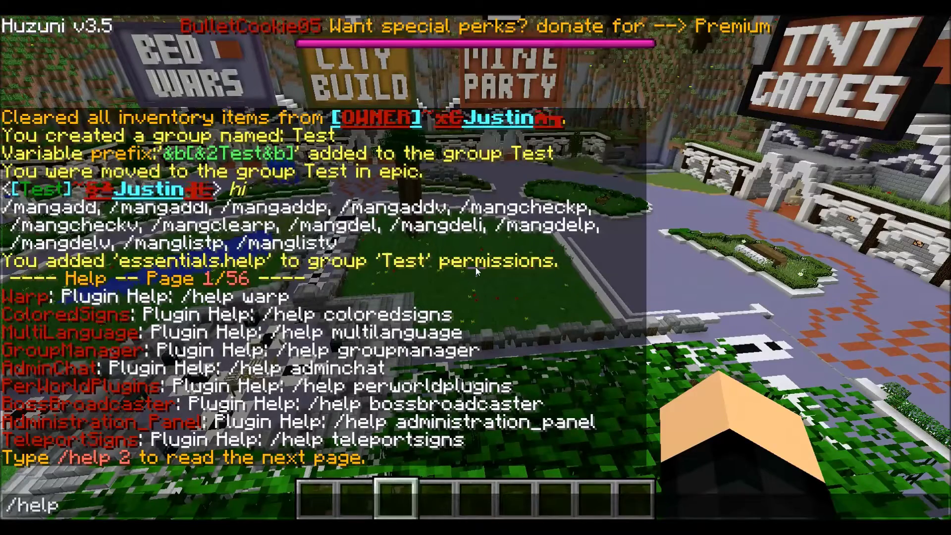
key("Return")
key("t")
key("Up")
key("BackSpace")
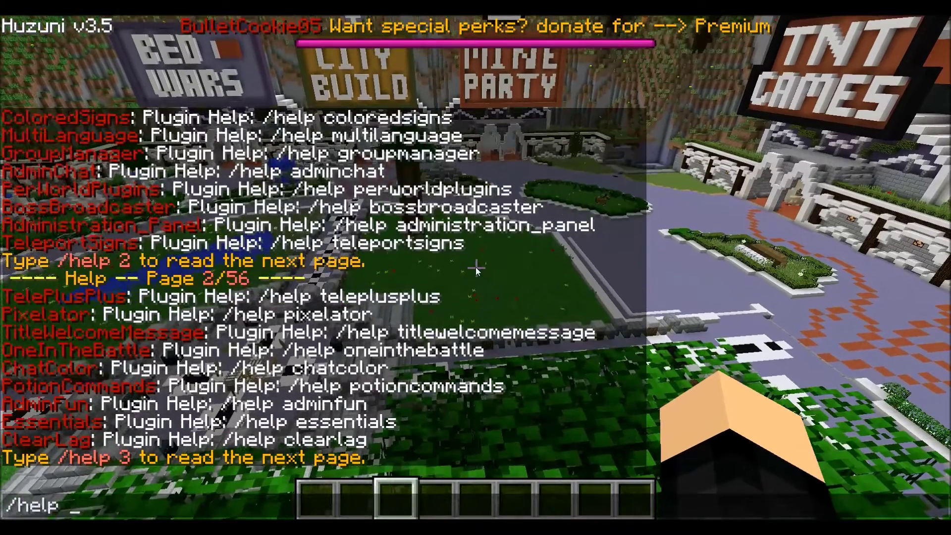
type("3")
key("Return")
key("w")
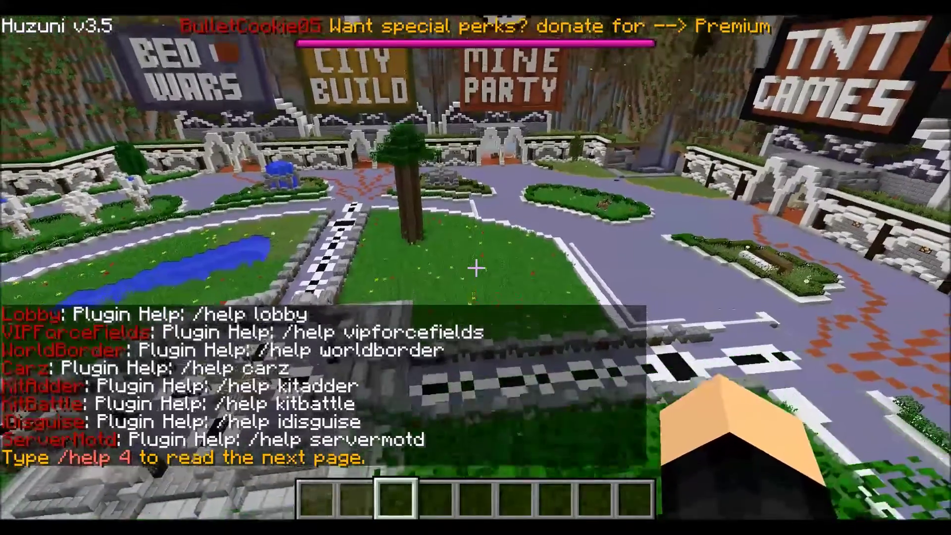
- Remove operator status from your own player with the /deop command
type("t/deop B")
key("Tab")
key("Return")
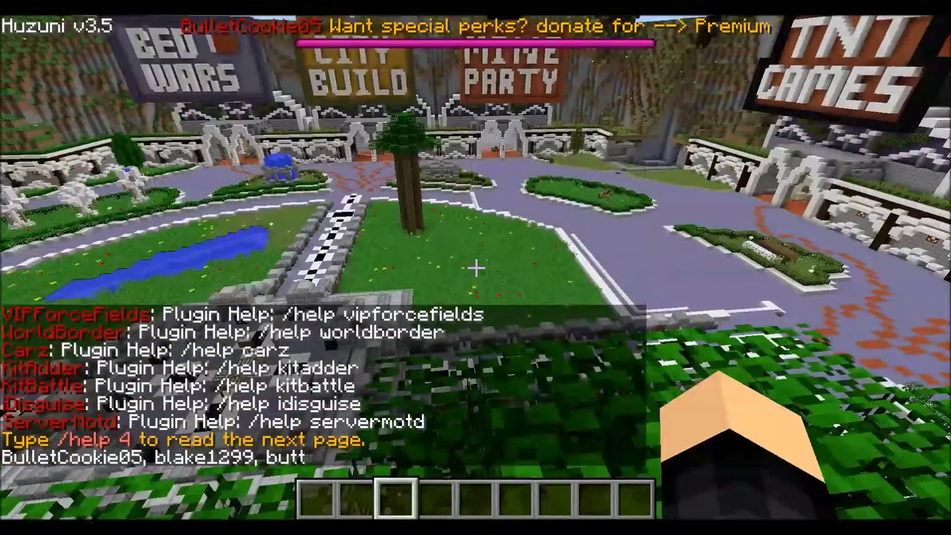
- Check help pages 1 and 2 as a non-operator to see the commands available to the group Test
type("t/hel")
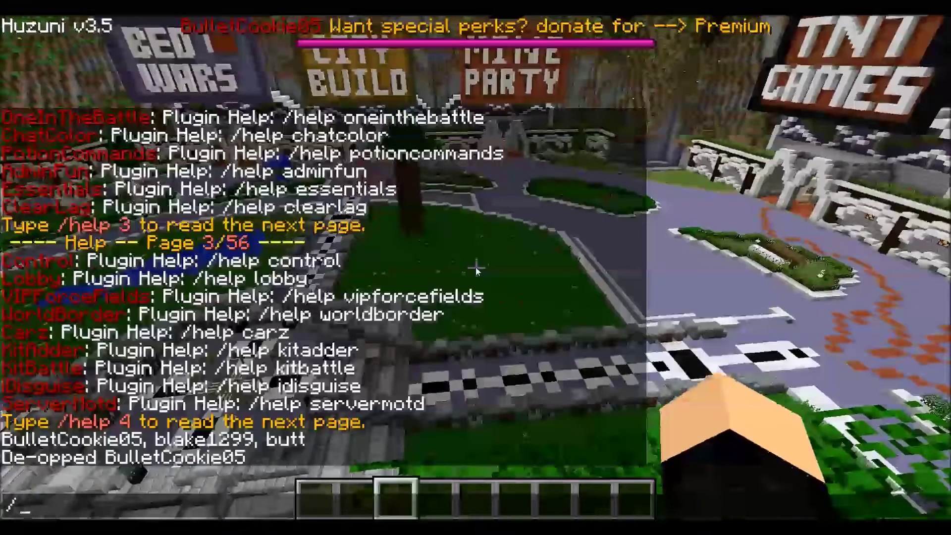
type("p")
key("Return")
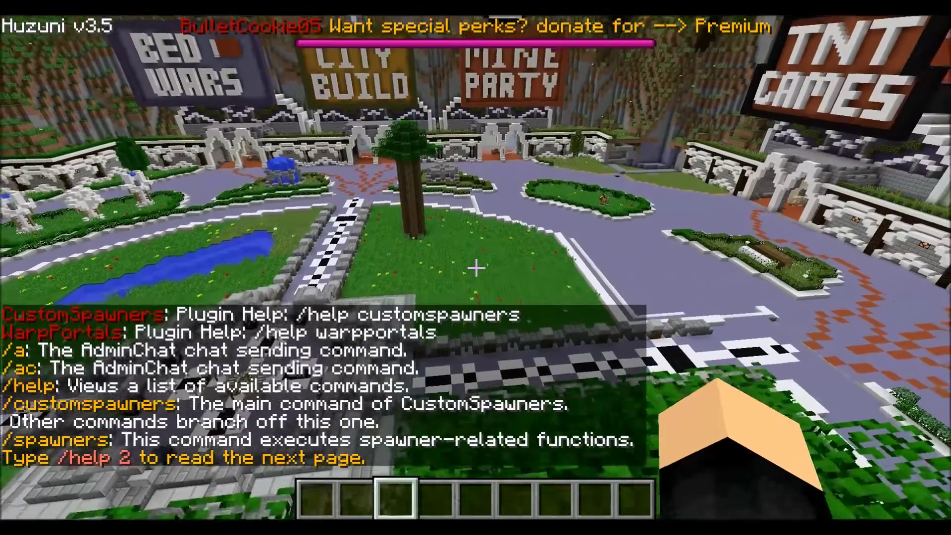
type("t/help 2")
key("Return")
key("t")
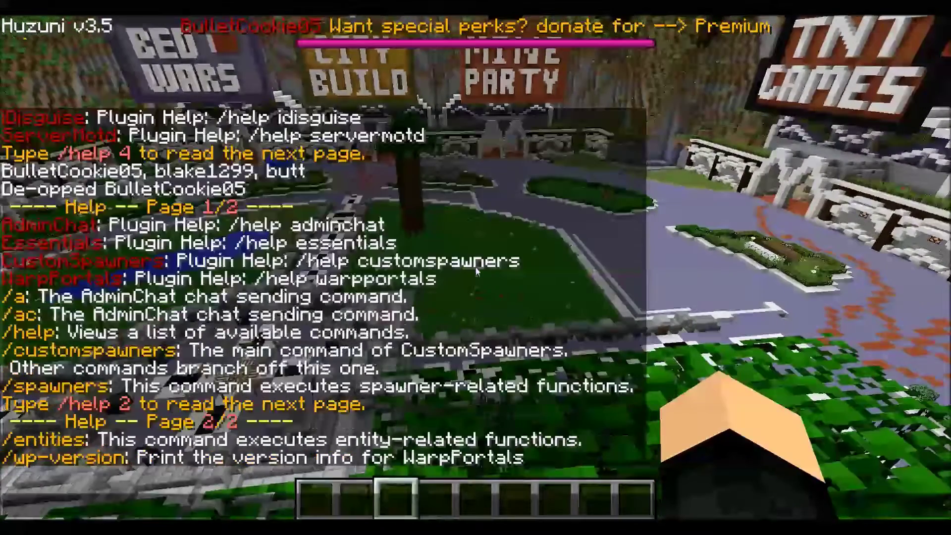
- Check the first help page again as a non-operator to review the commands available to the group Test
type("/help")
key("Return")
type("t/help 1")
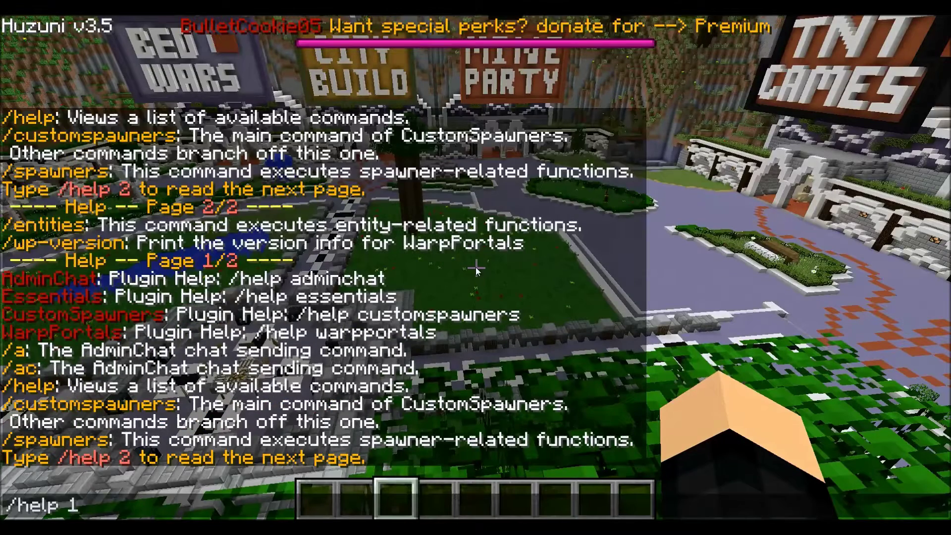
key("Escape")
key("space")
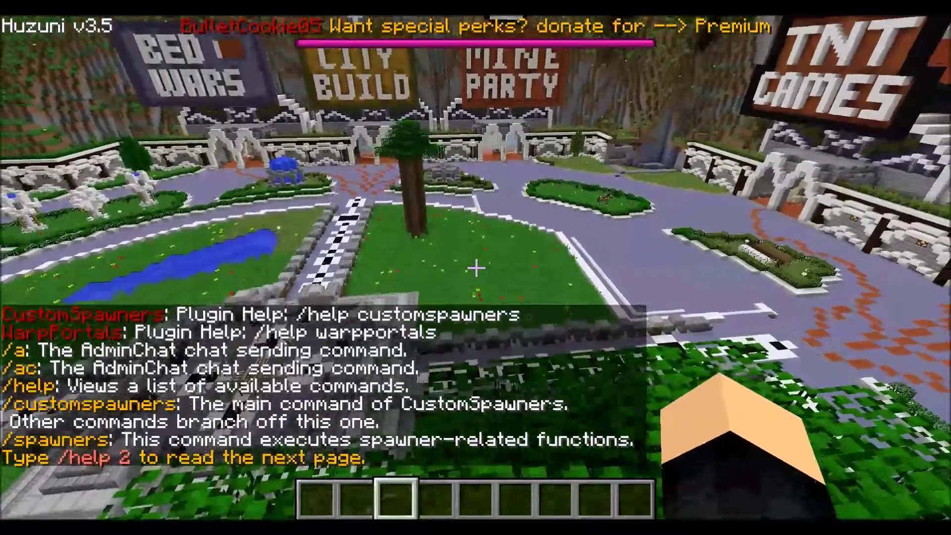
key("w")
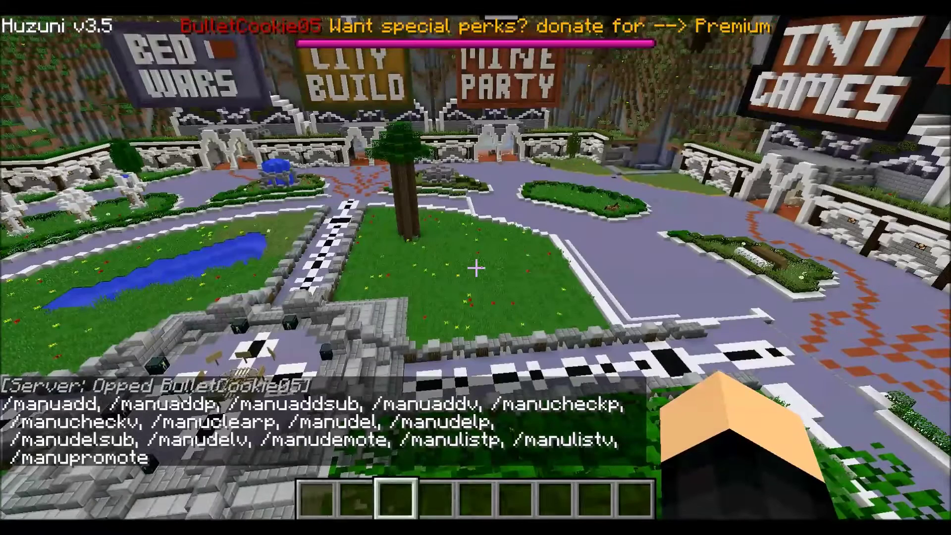
- Grant the permission essentials.hat to the group Test with the /mangaddp command
key("slash")
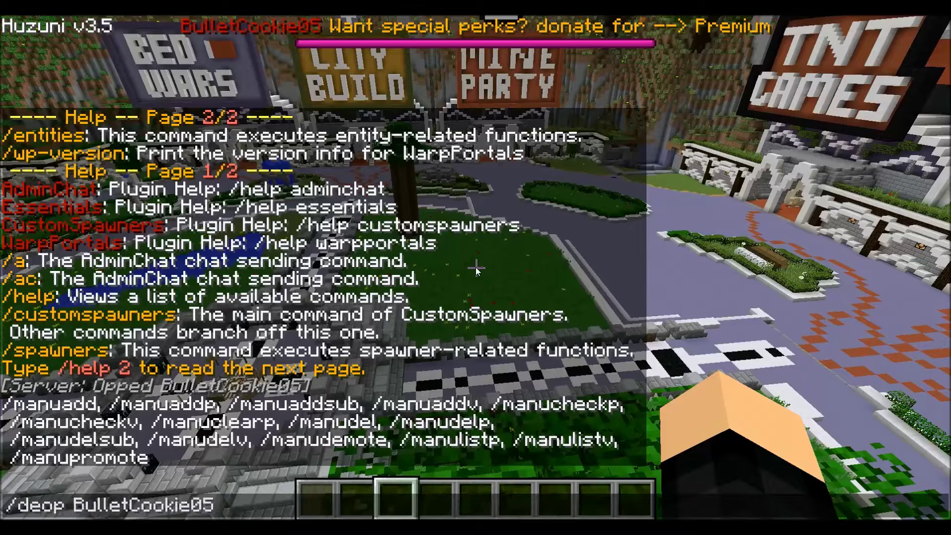
key("Up")
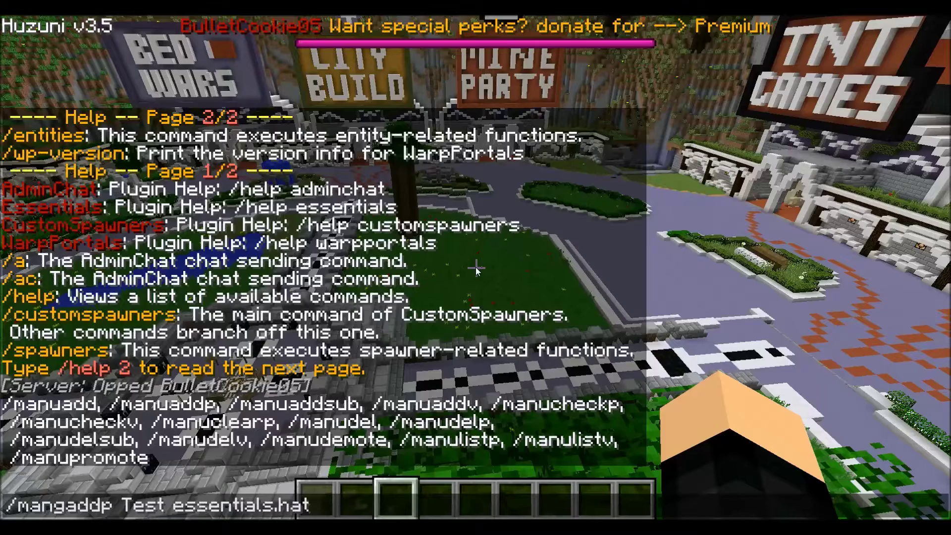
key("Return")
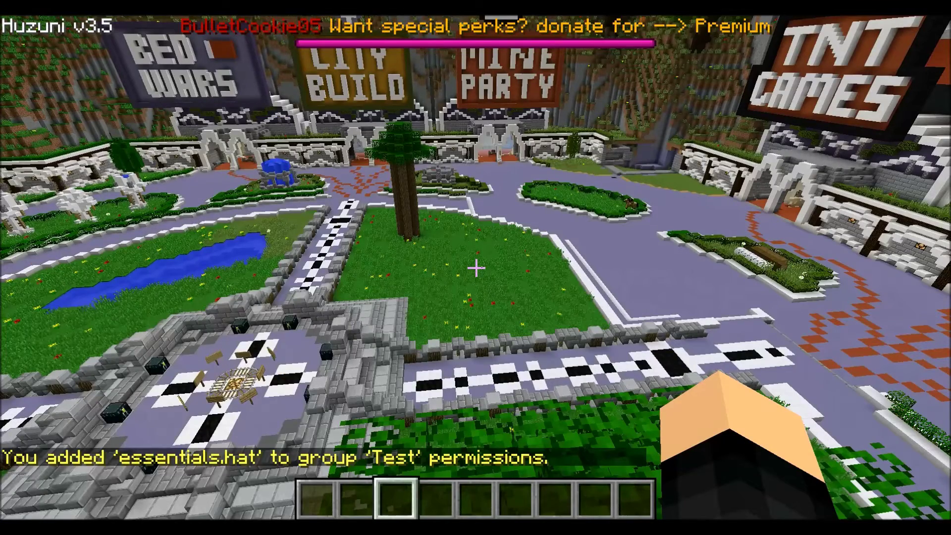
key("space")
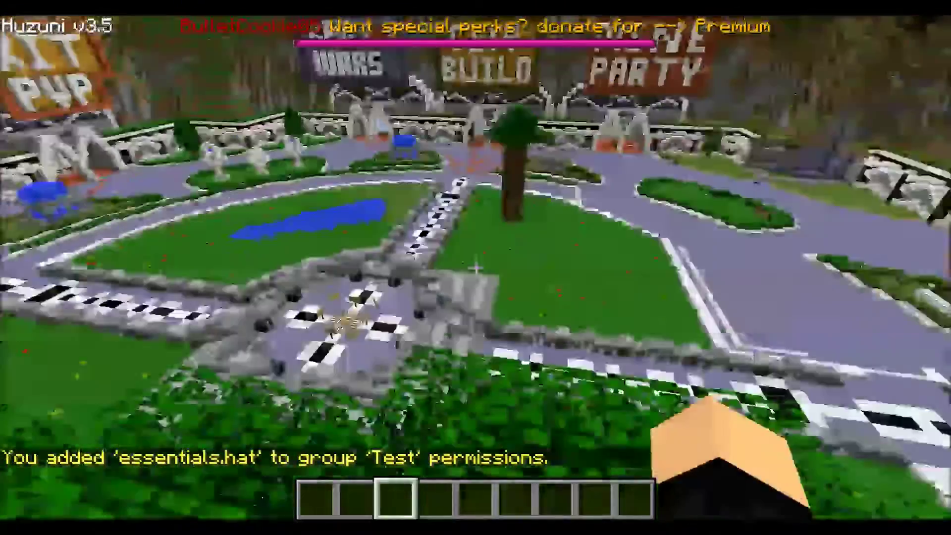
- Grant the permission essentials.fly to the group Test with the /mangaddp command
key("t")
key("Up")
key("BackSpace")
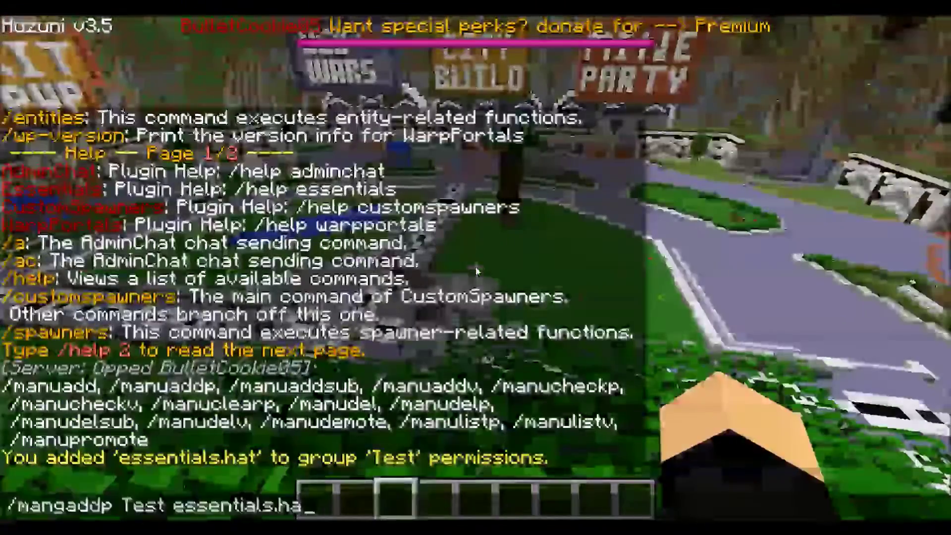
key("BackSpace")
key("BackSpace")
type("fly")
key("Return")
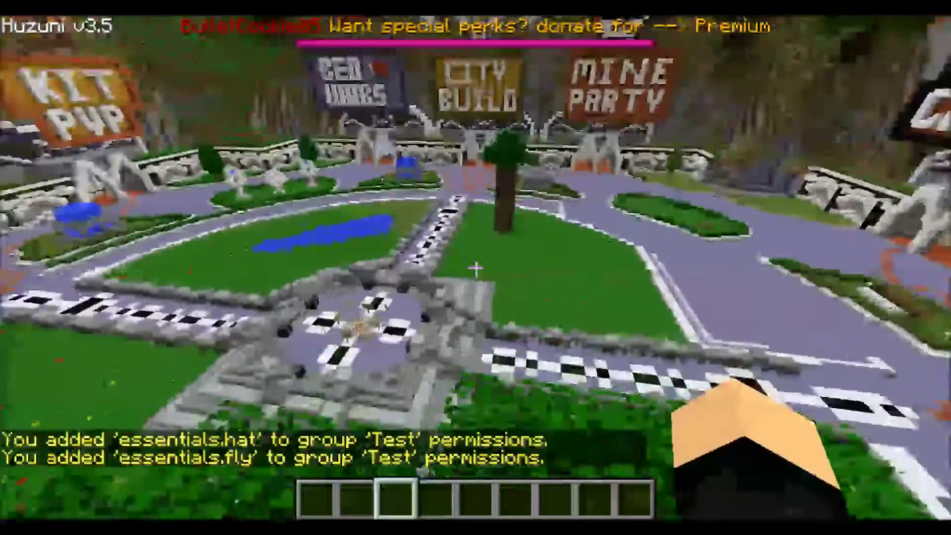
key("t")
key("Up")
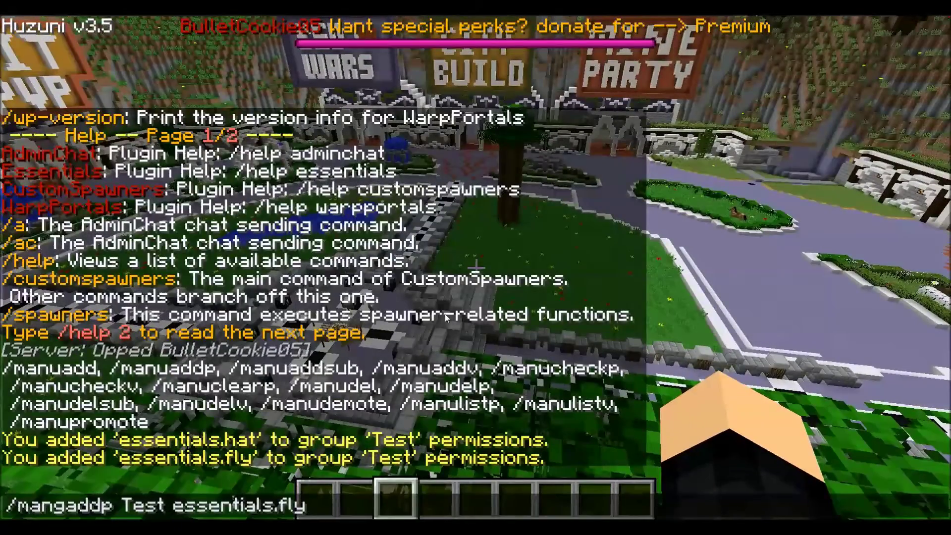
key("Escape")
- Remove operator status from your own player again with the /deop command
key("slash")
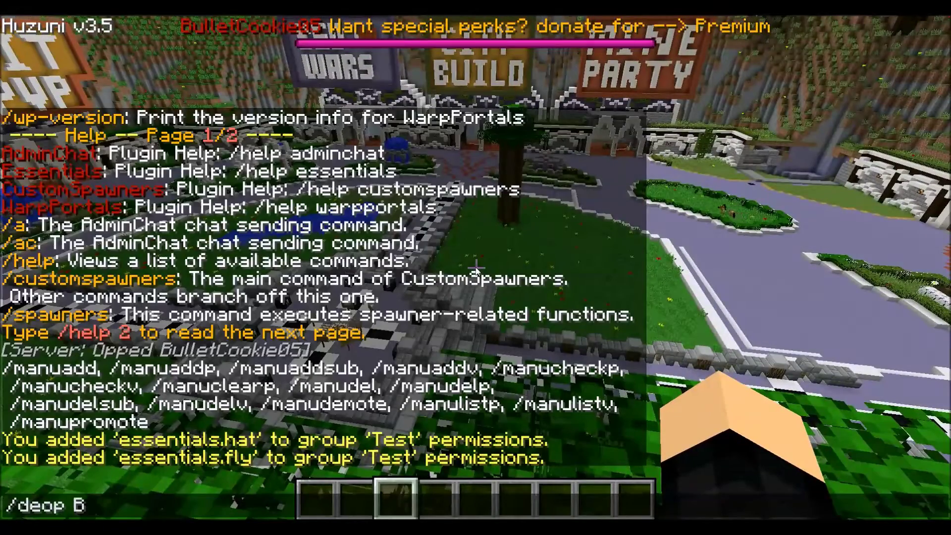
type("deop B")
key("Tab")
key("Return")
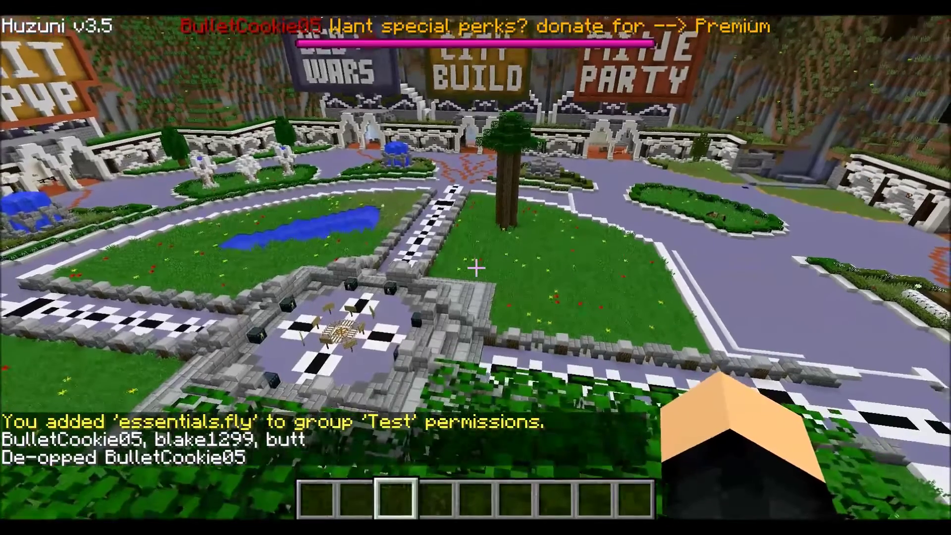
- Send the chat message "hi" as a non-operator to test the group's chat access
type("thi")
key("Return")
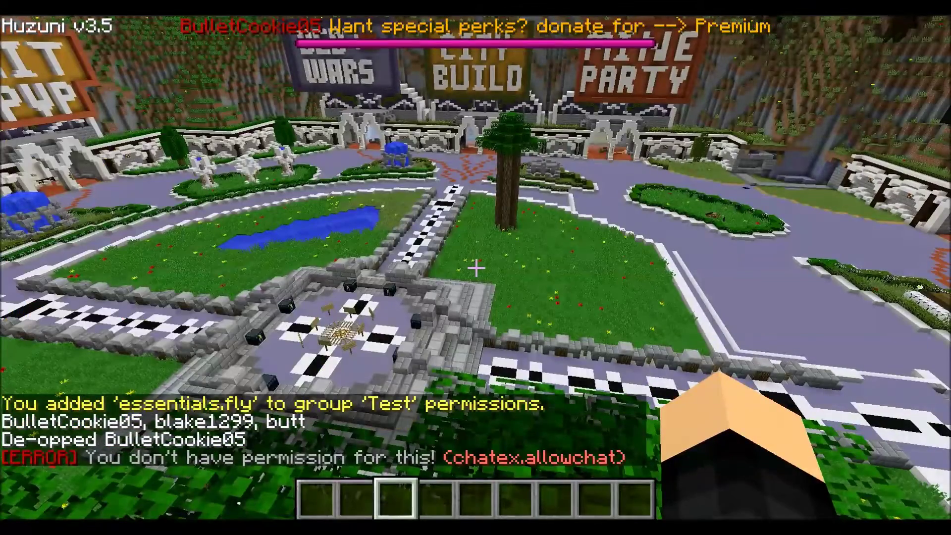
key("a")
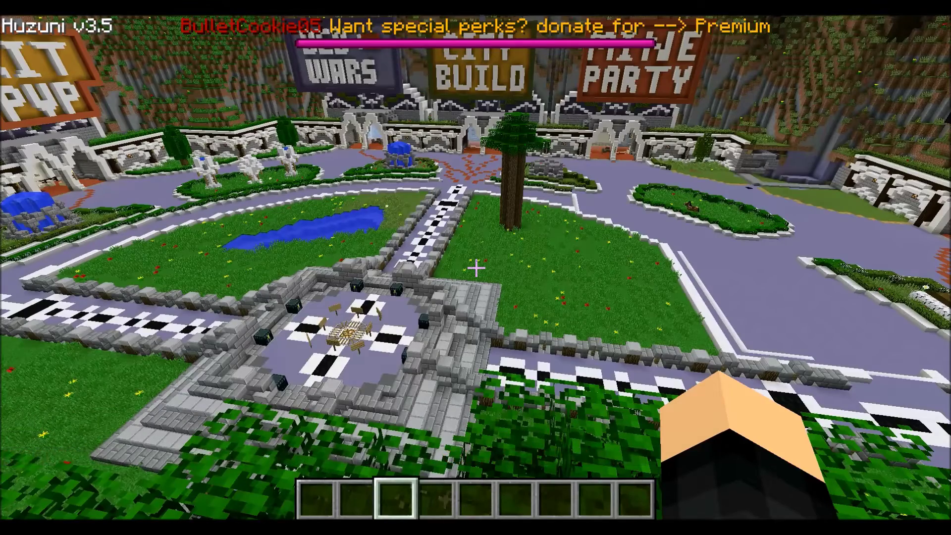
- Grant the permission chatex.allowchat to the group Test with the /mangaddp command
key("t")
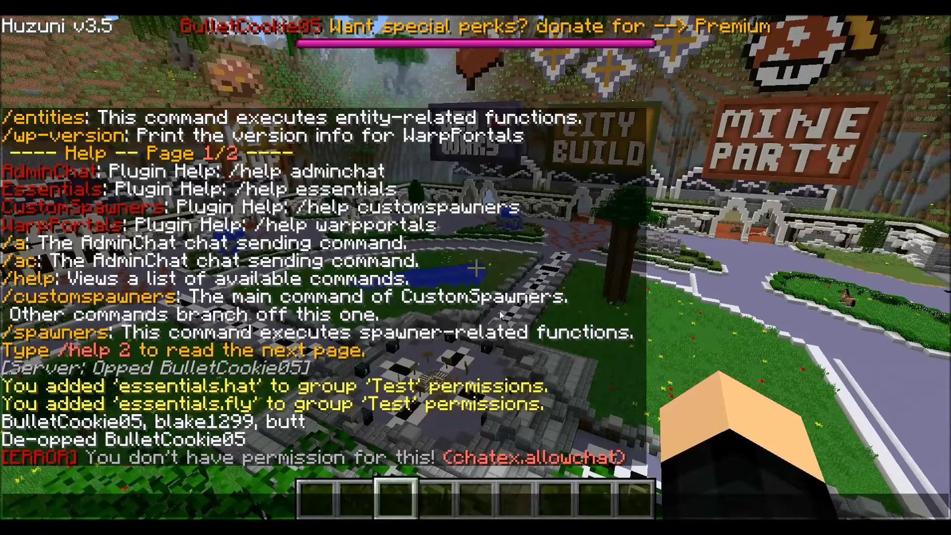
key("Escape")
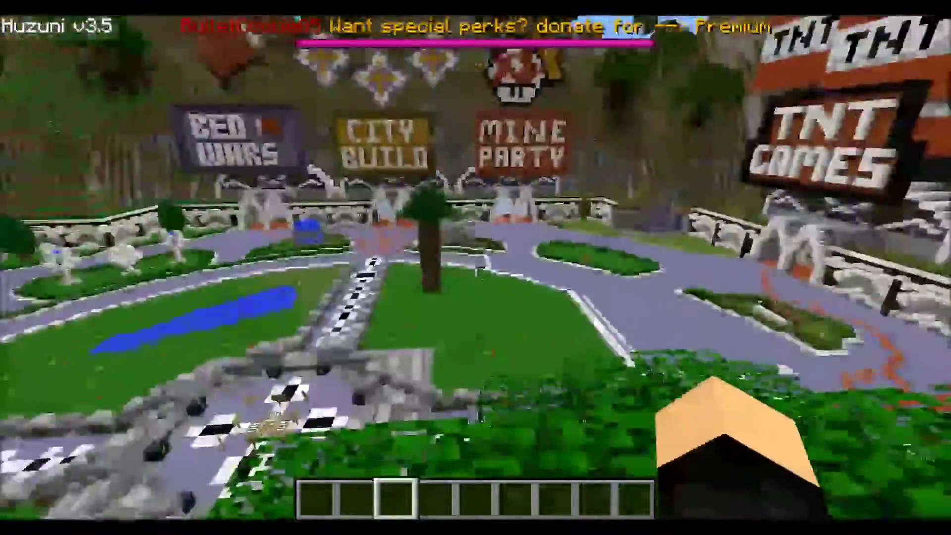
key("w")
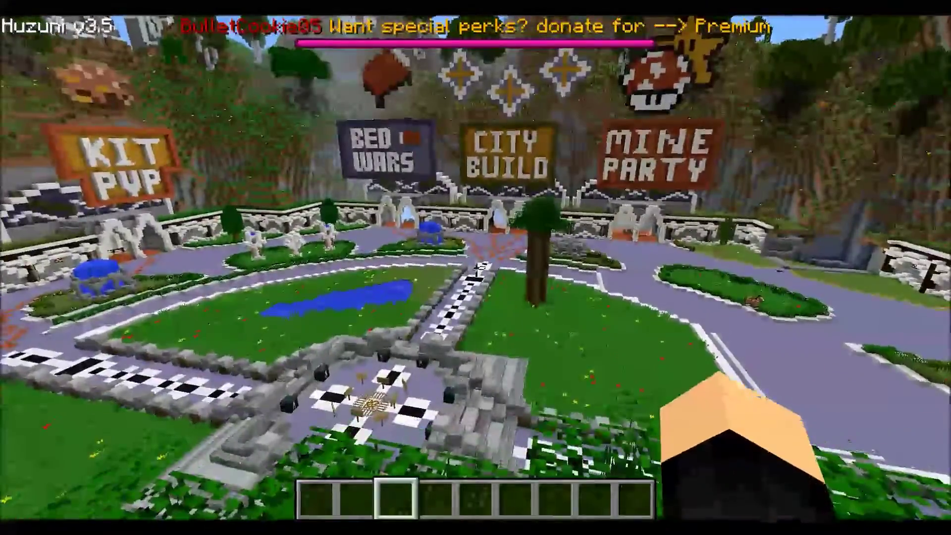
key("slash")
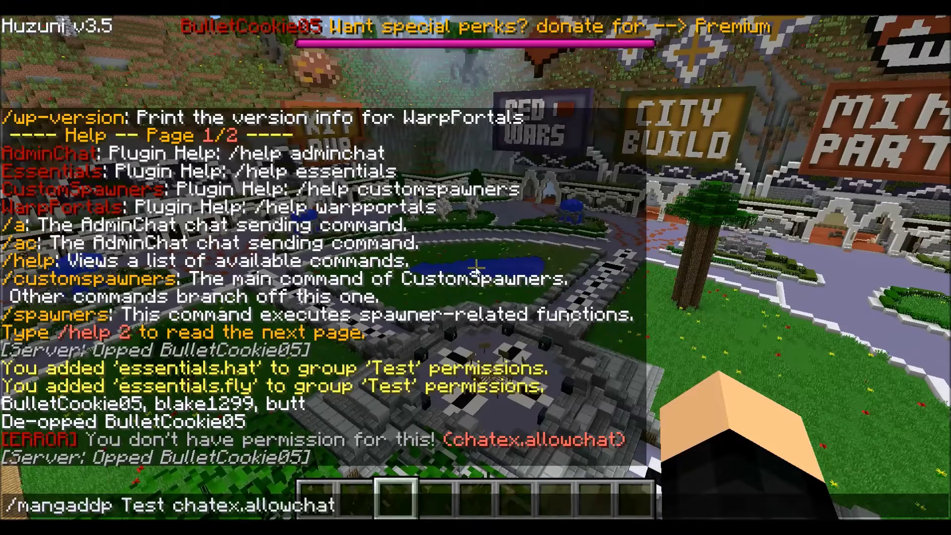
key("Return")
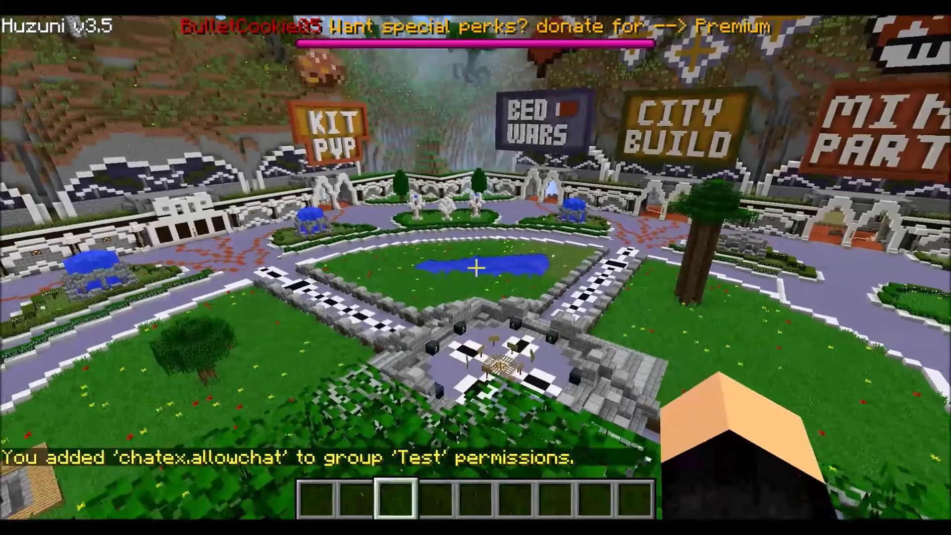
- De-op your own player and send the chat message "lel" to test the group's chat permission
key("slash")
type("deop")
key("Tab")
key("Escape")
type("tlel")
key("Return")
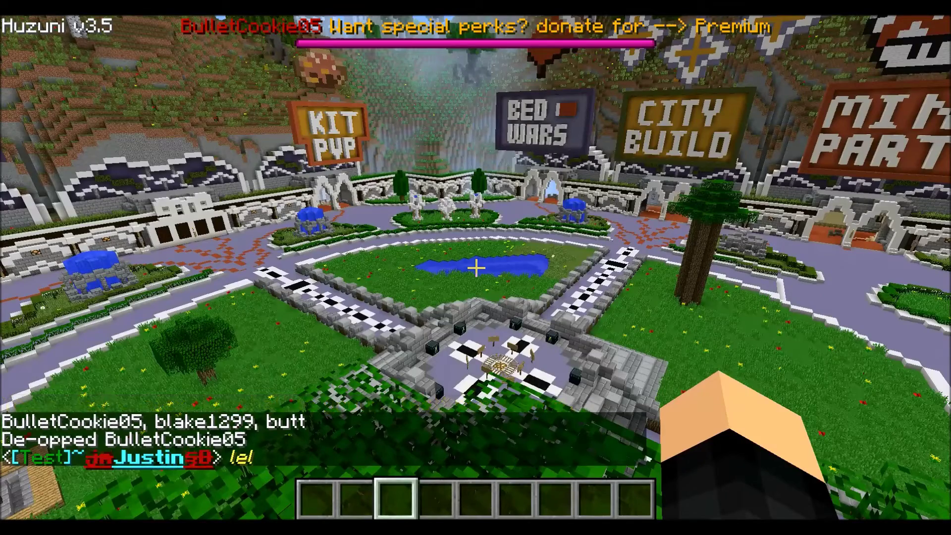
- Toggle fly mode off and back on as a non-operator to test the group's fly permission
key("t")
key("Escape")
key("t")
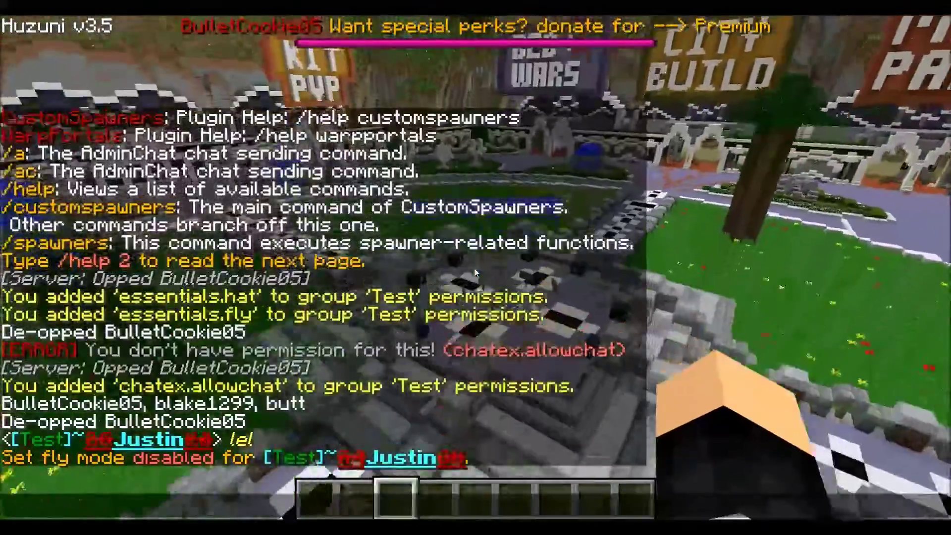
key("Escape")
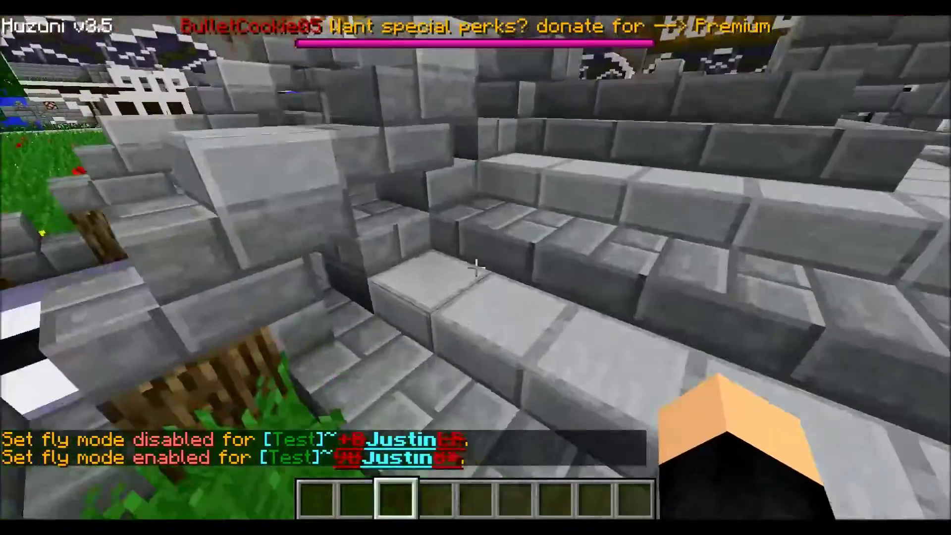
key("w")
- Try to change the game mode with the /gm command as a non-operator to test the group's limits
key("slash")
type("g")
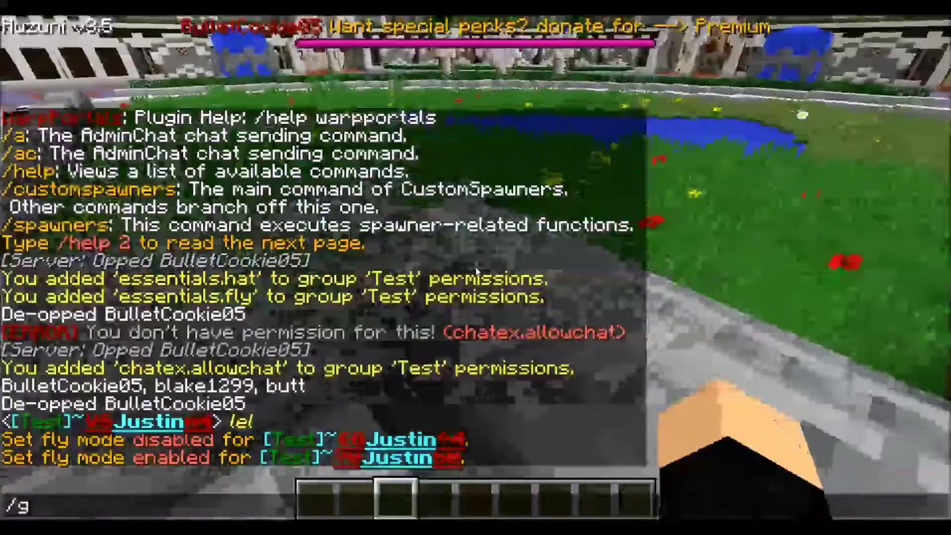
key("Return")
key("slash")
type("gm")
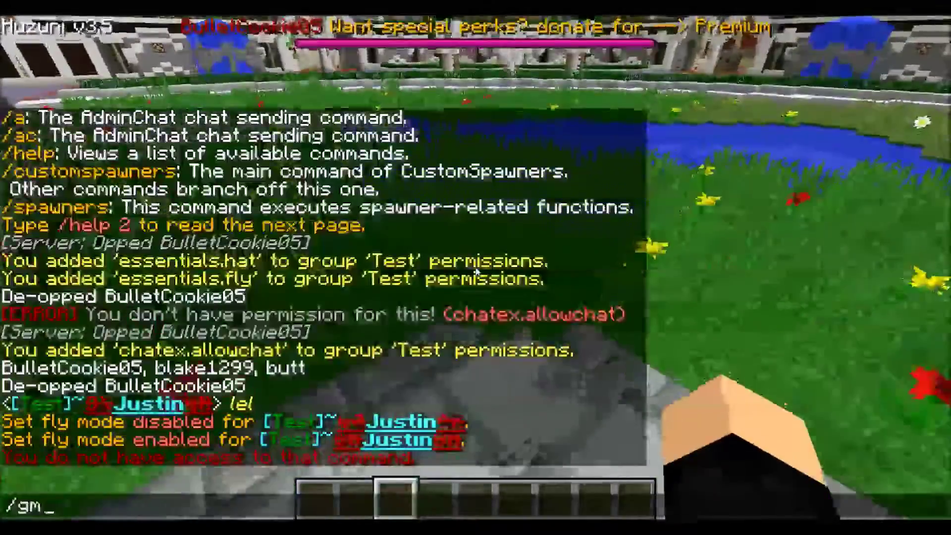
key("Return")
key("w")
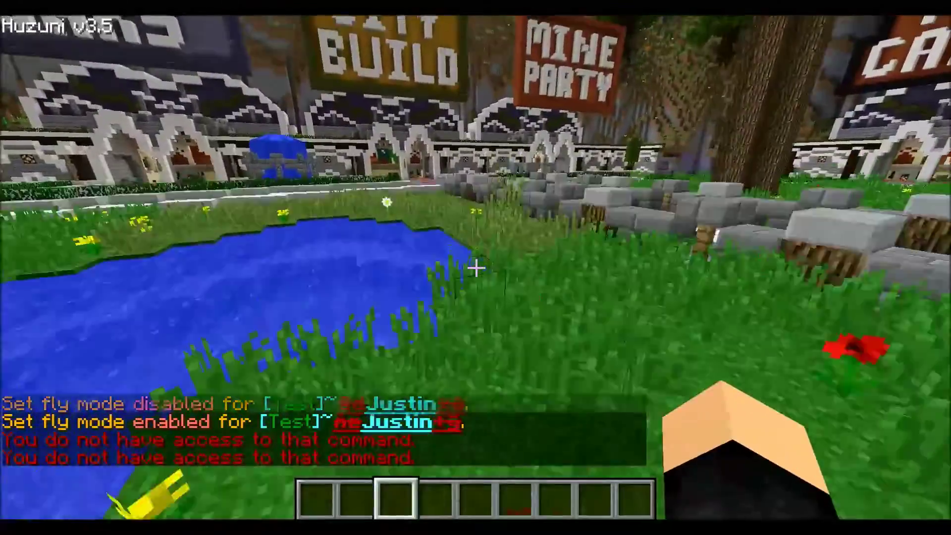
- Take a Gold Ore block from the inventory into the second hotbar slot and hold it
key("w")
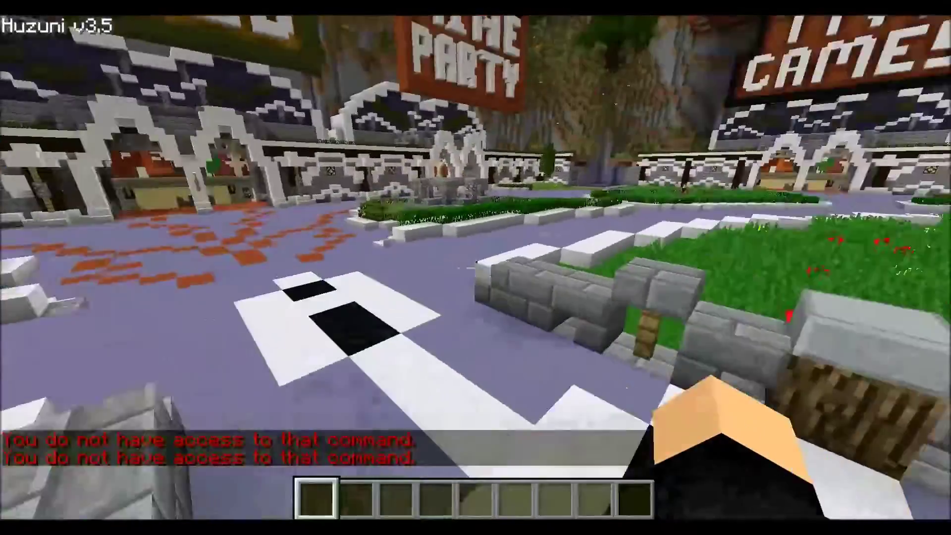
key("e")
left_click(457, 255)
left_click(350, 382)
key("e")
key("2")
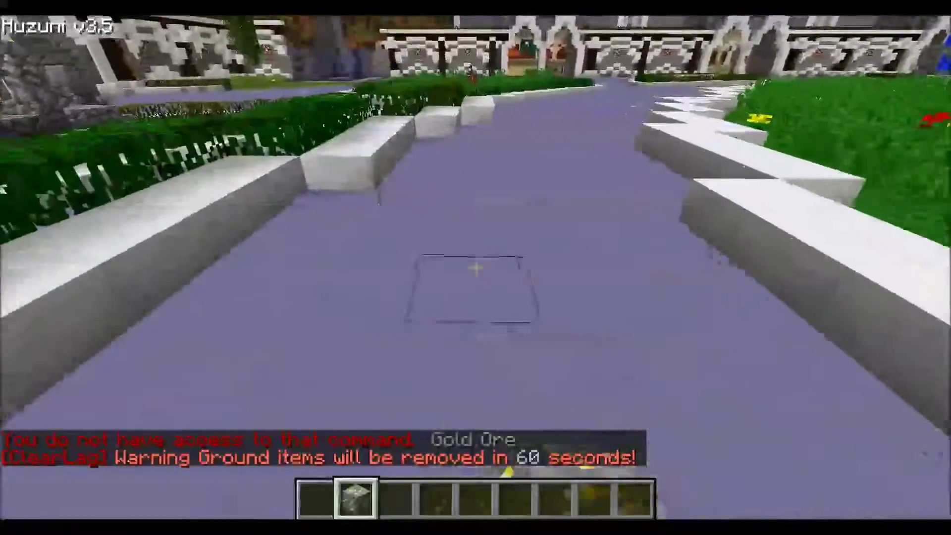
right_click(476, 267)
left_click(475, 268)
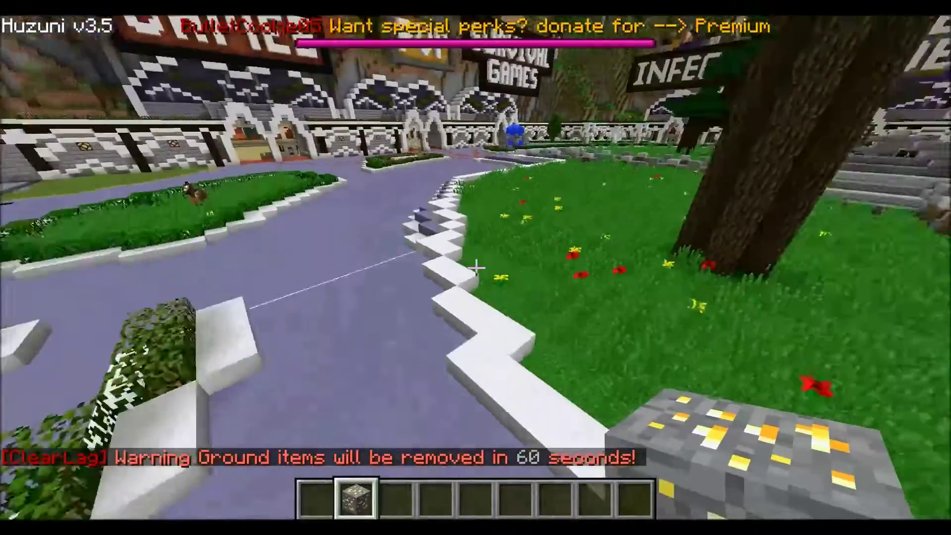
- Wear the Gold Ore block with the /hat command and check the player in third-person view
type("/hat")
key("Return")
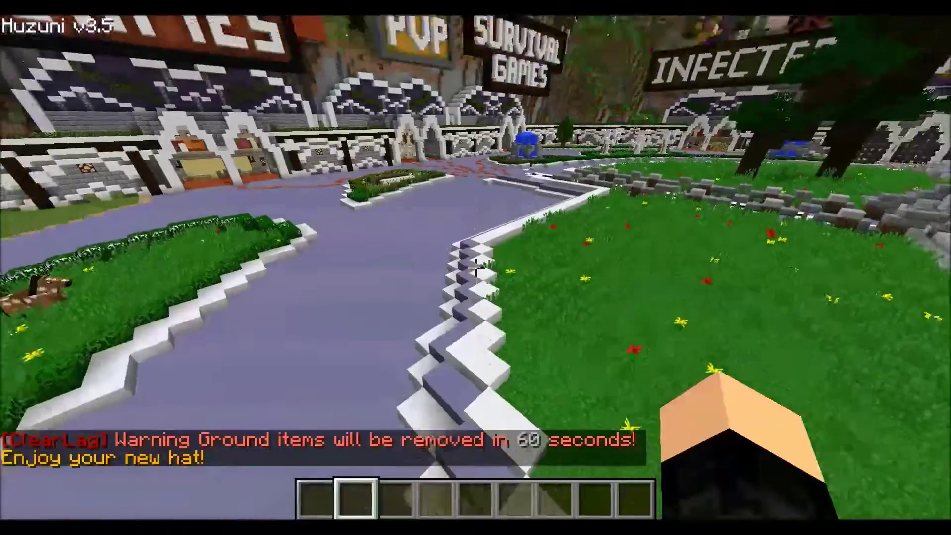
key("F5")
key("F5")
key("F1")
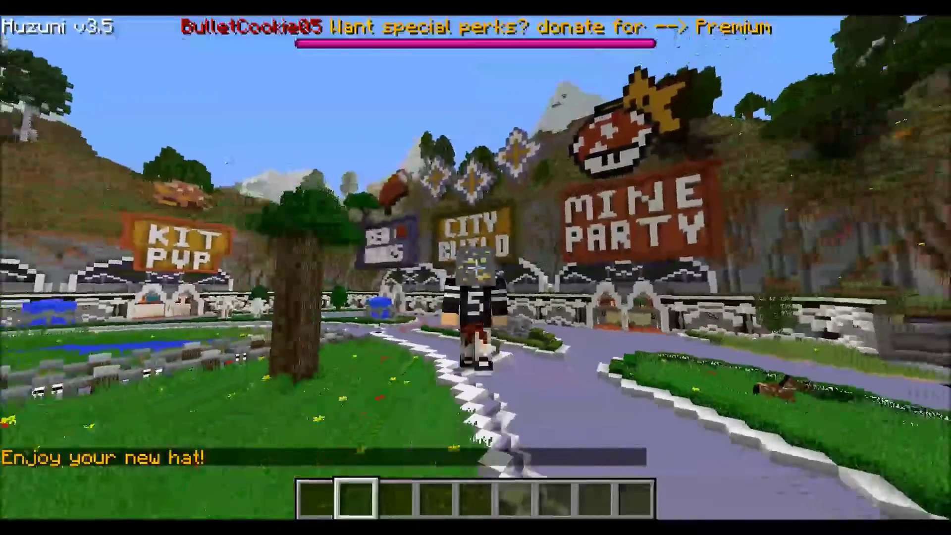
key("e")
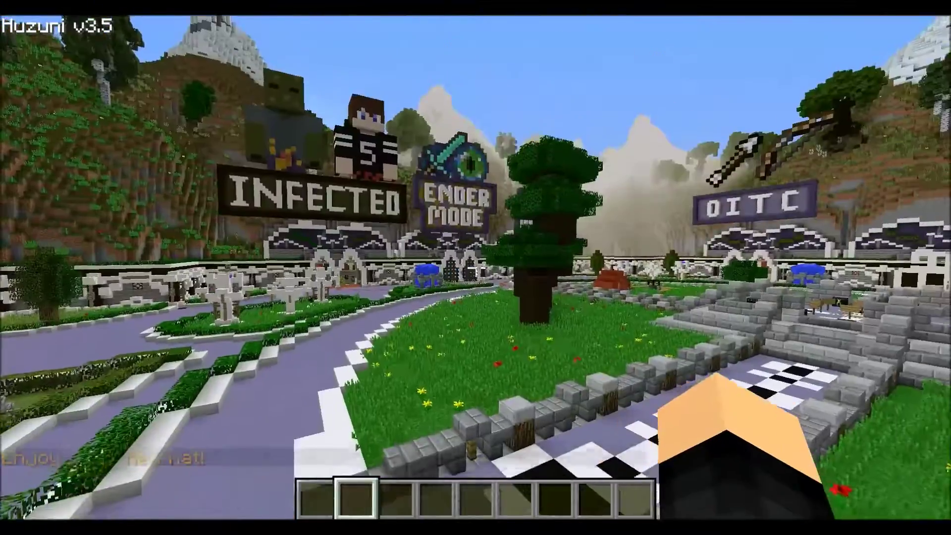
key("w")
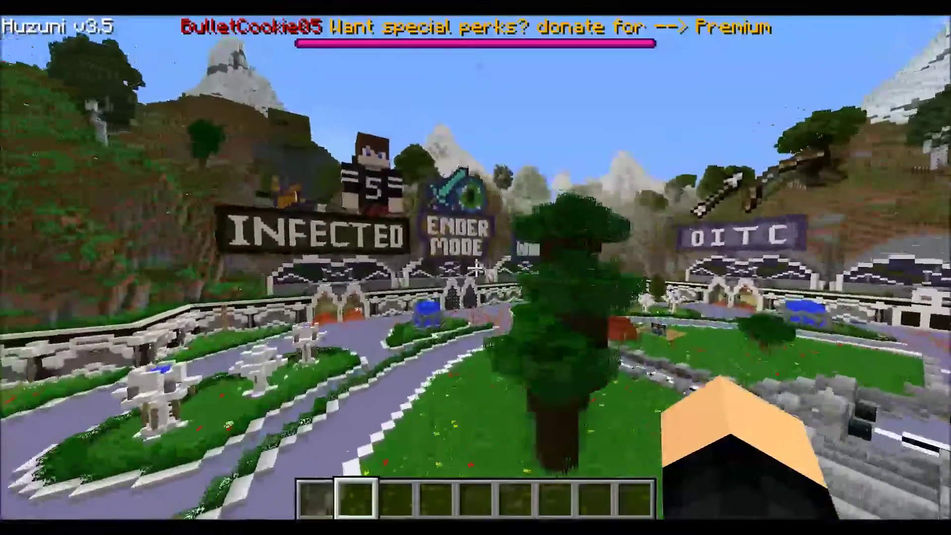
key("w")
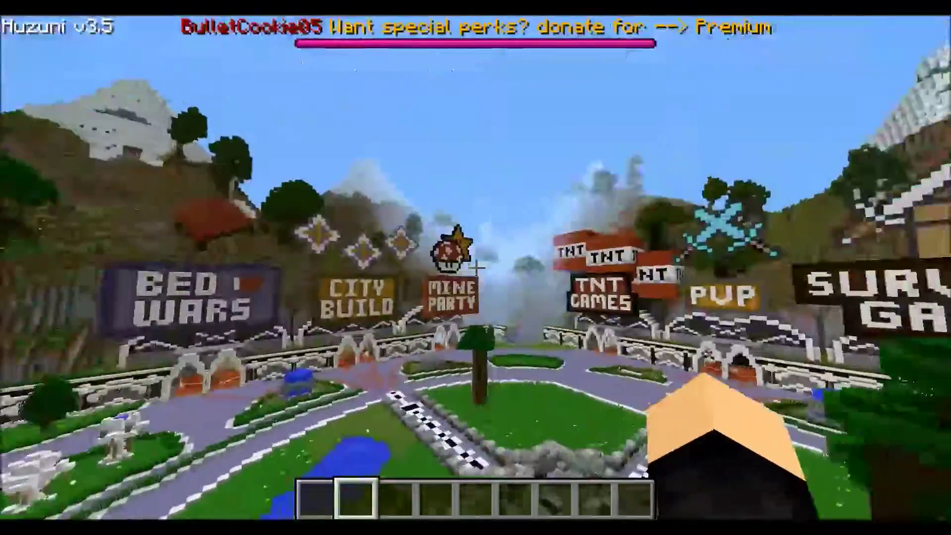
key("w")
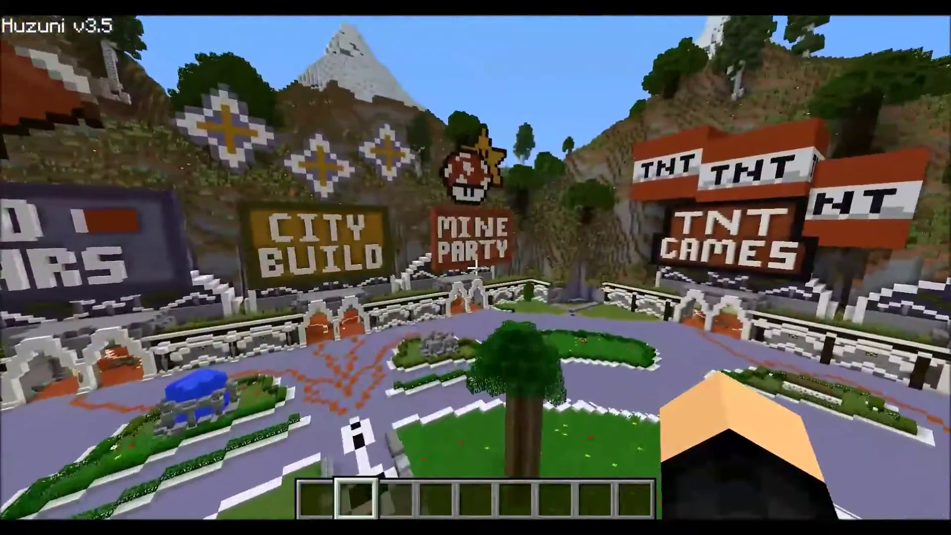
key("w")
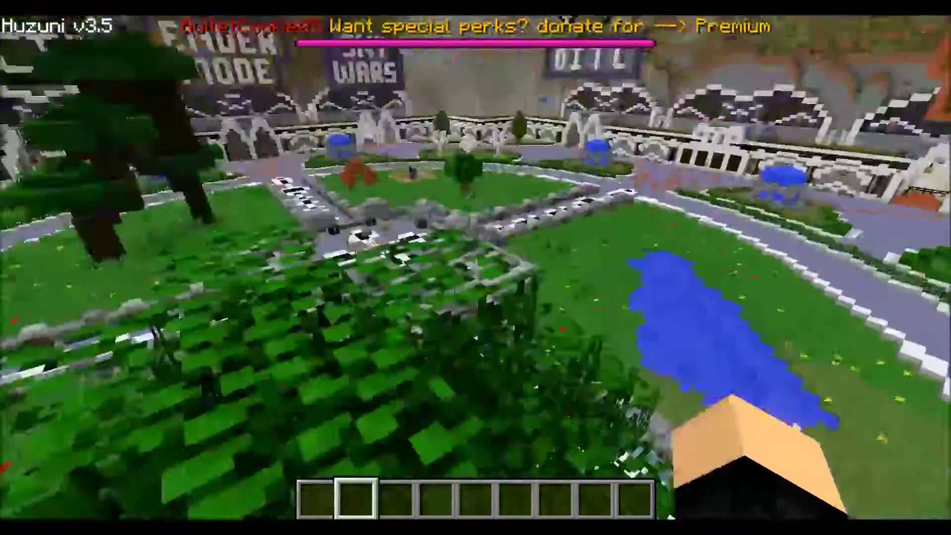
key("c")
key("z")
key("z")
key("space")
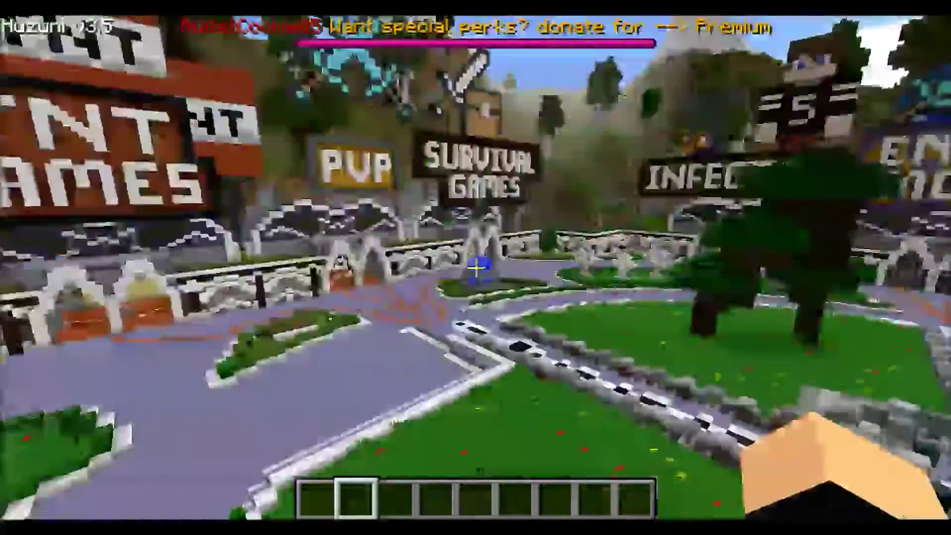
key("c")
key("z")
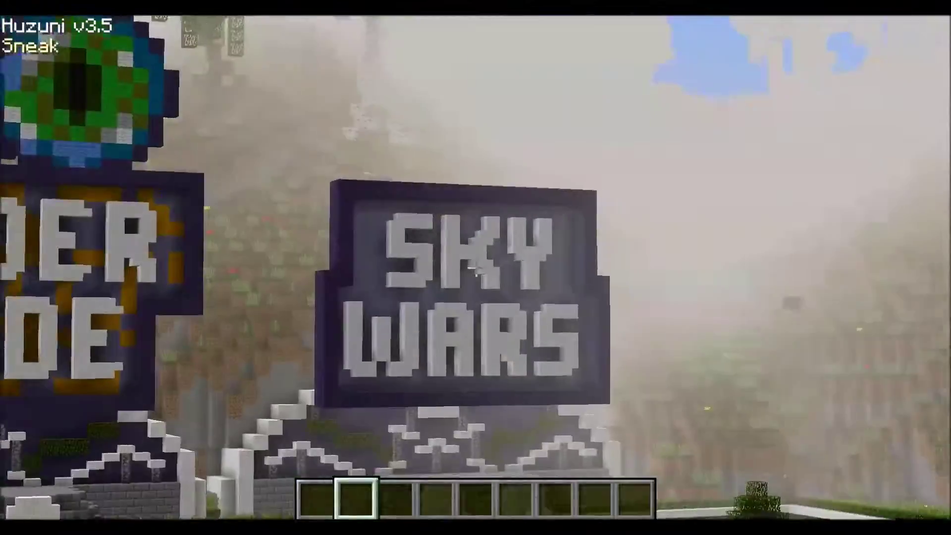
key("z")
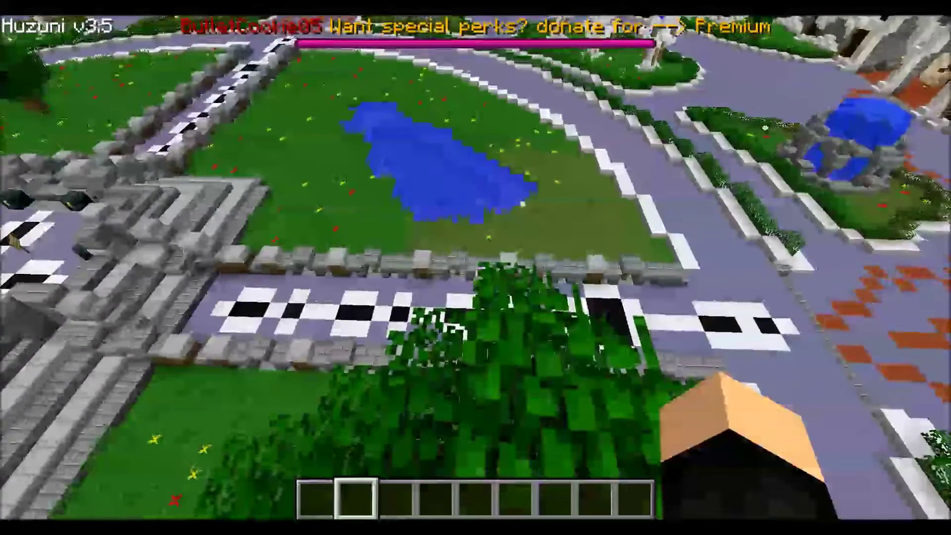
key("w")
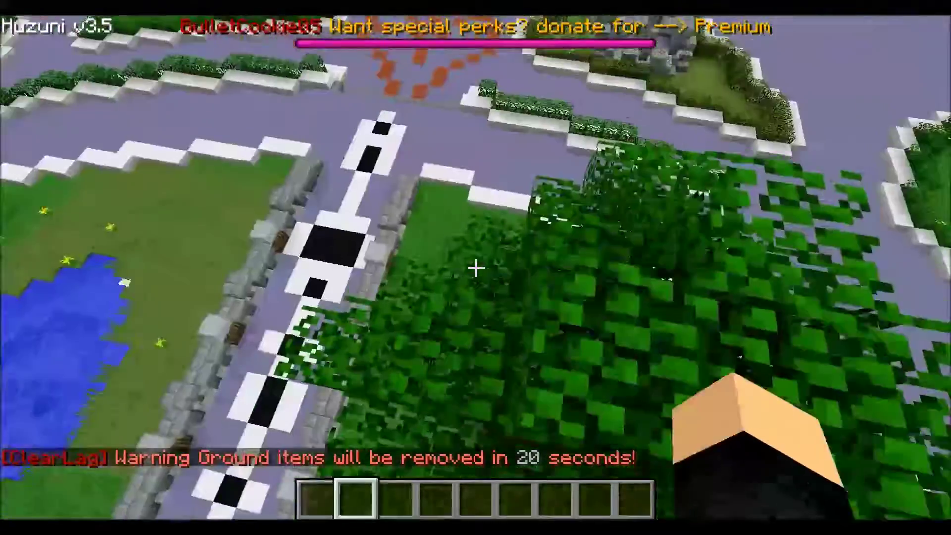
key("w")
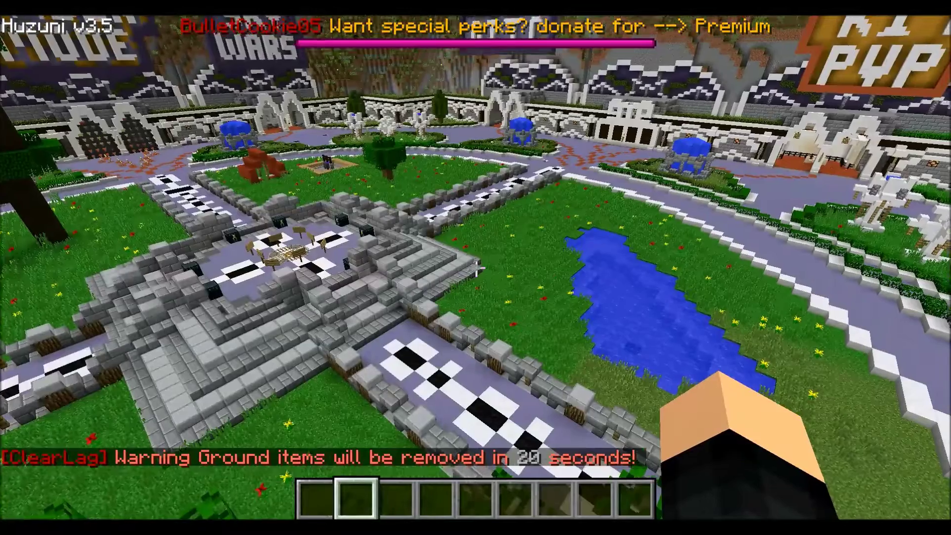
- Try to make the Test group inherit from the Owner group with /mangaddi Test Owner as a non-operator
type("/ma")
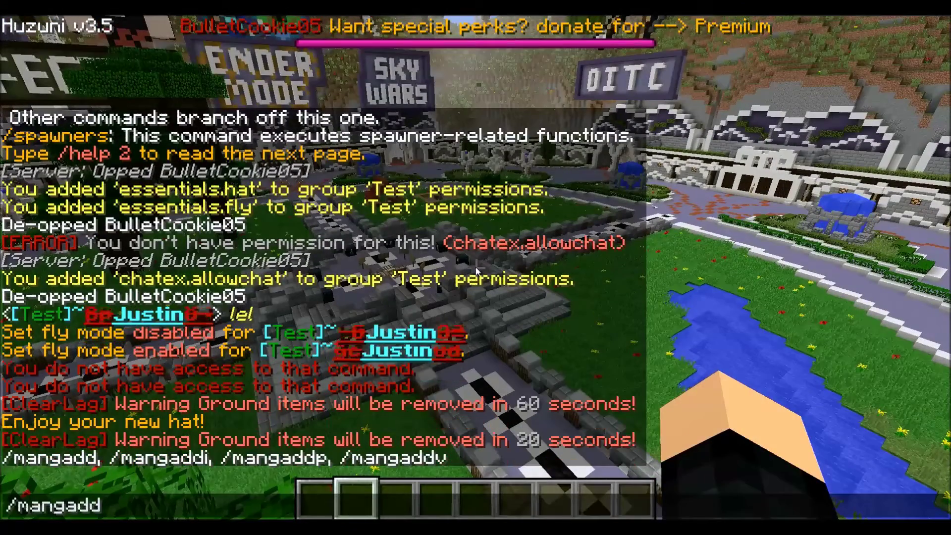
type("ngadd")
key("Tab")
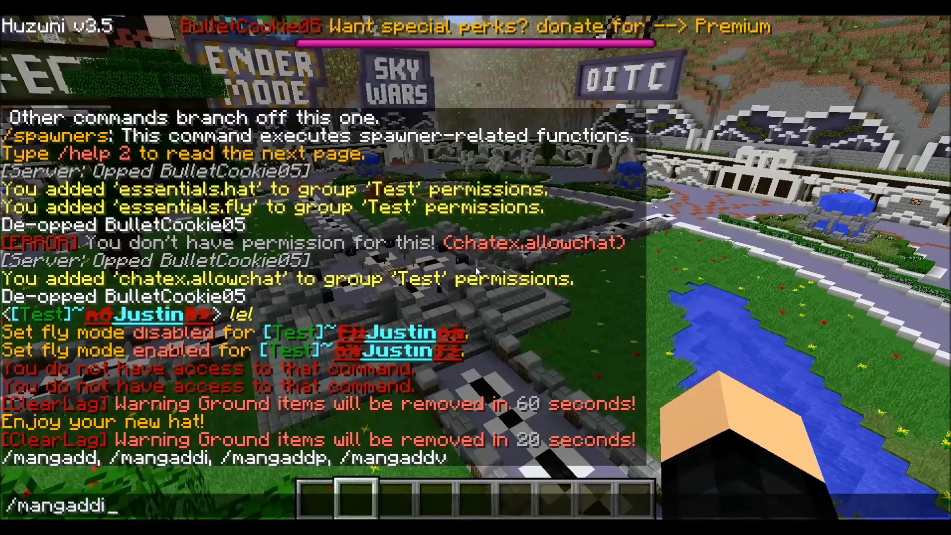
type("Test")
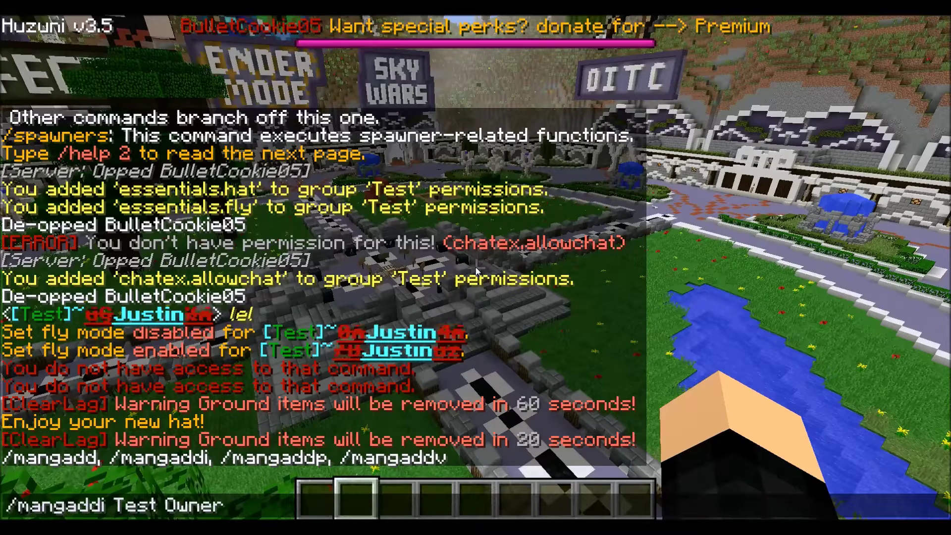
type(" Owner")
key("Return")
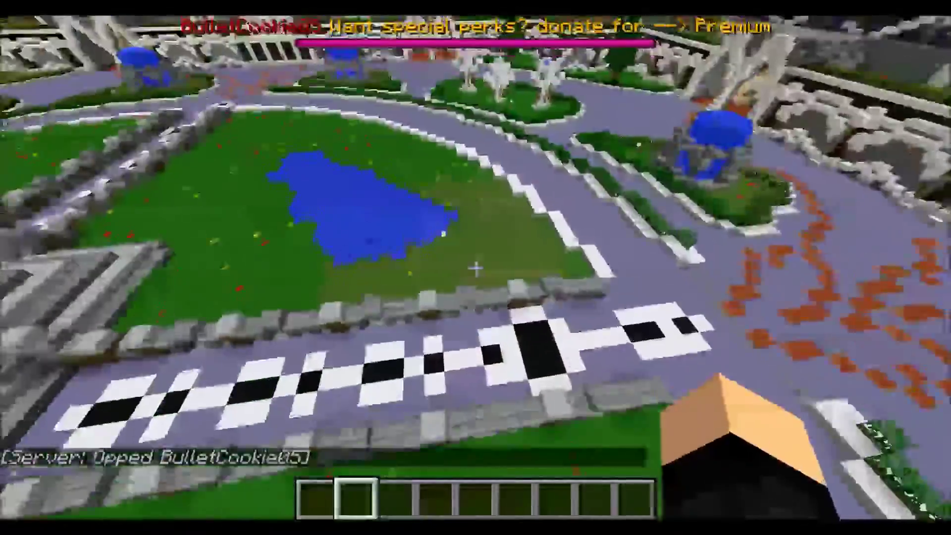
- Add the Owner group to the Test group's inheritance list as an operator, correcting the misspelled /magaddi command to /mangaddi
key("w")
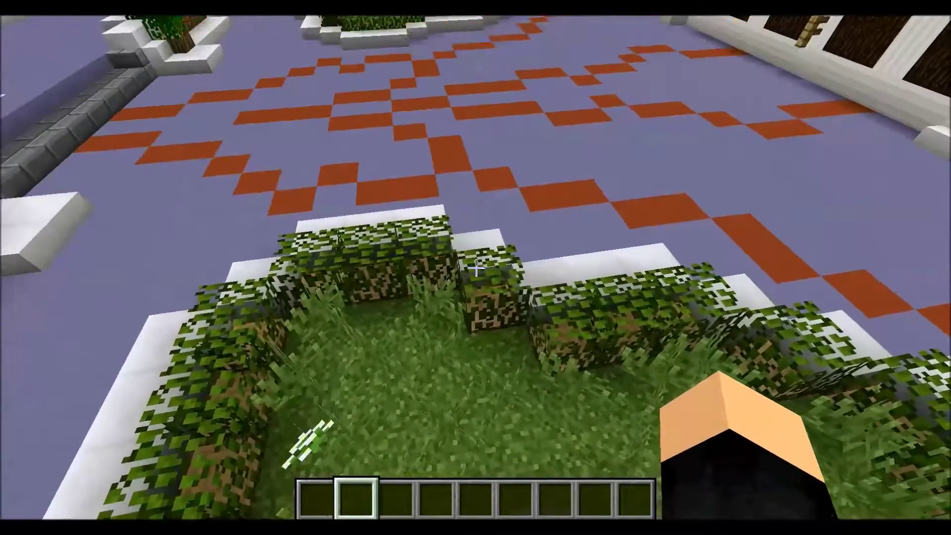
type("/magaddi")
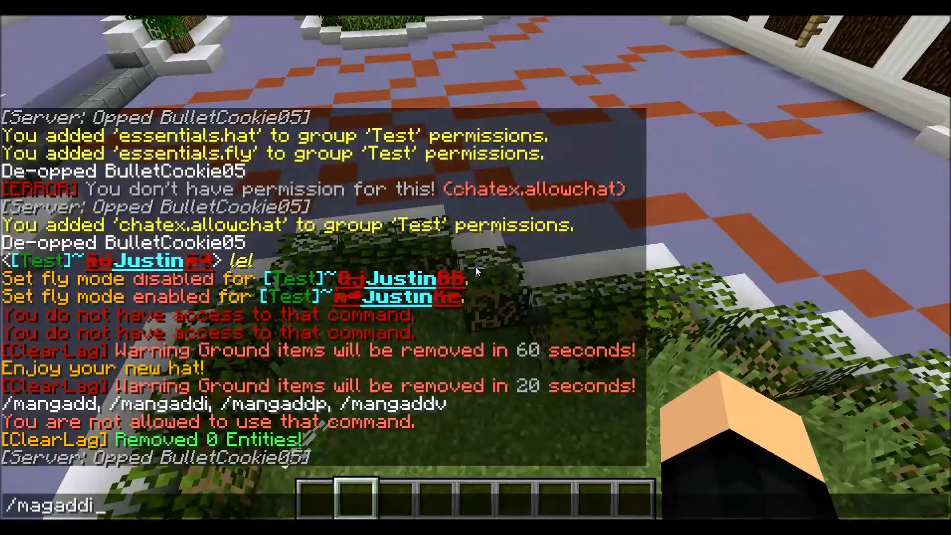
type(" T")
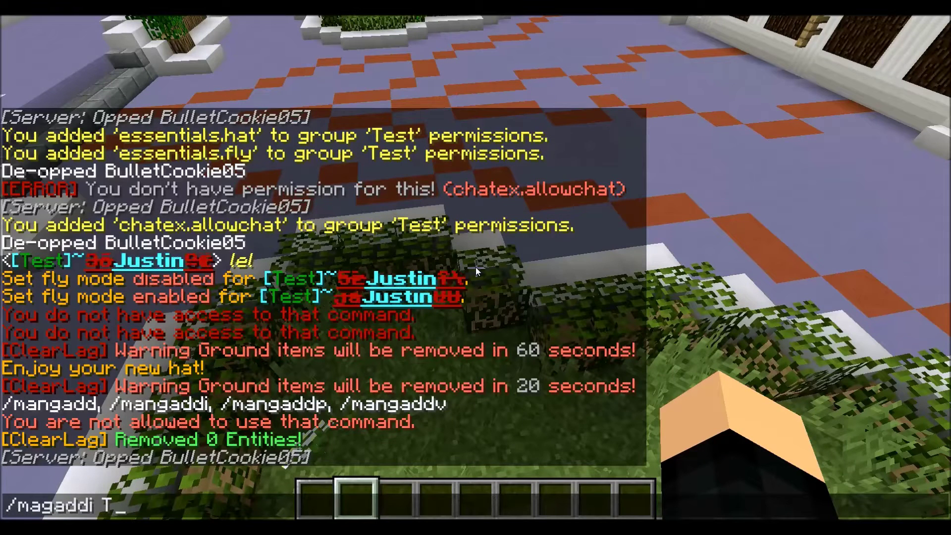
type("est Owner")
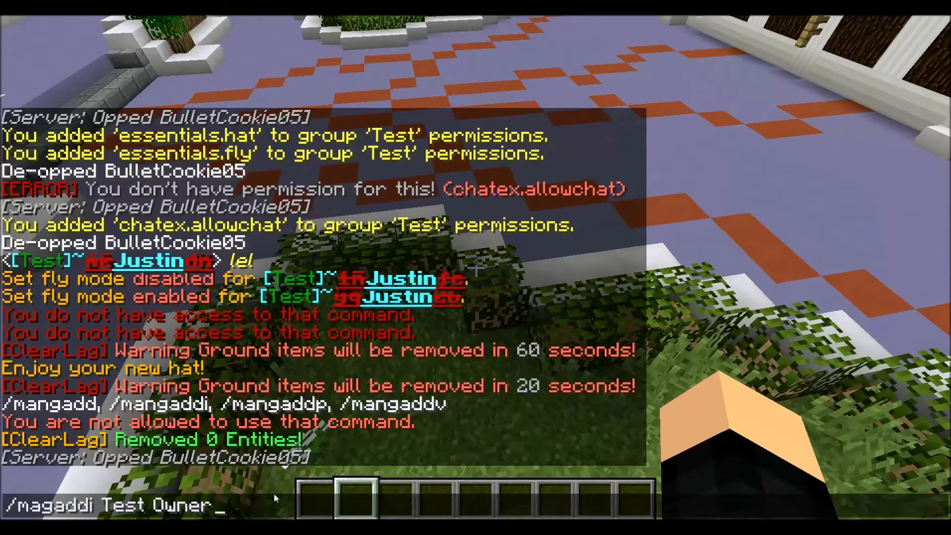
key("Return")
key("t")
key("Up")
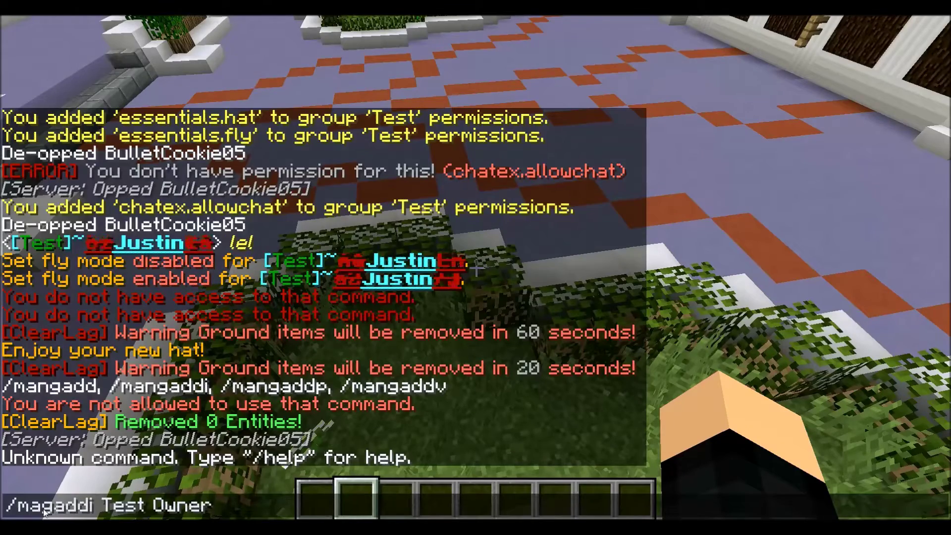
key("Return")
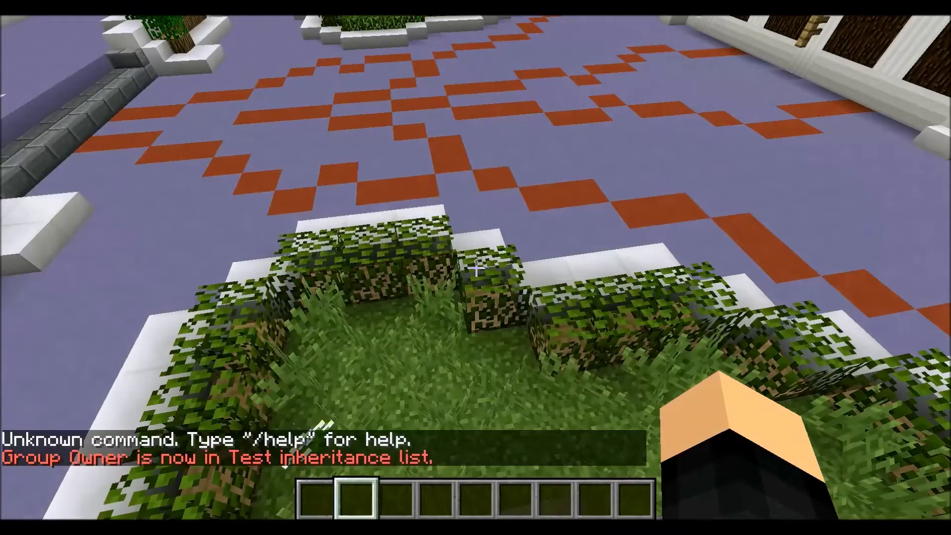